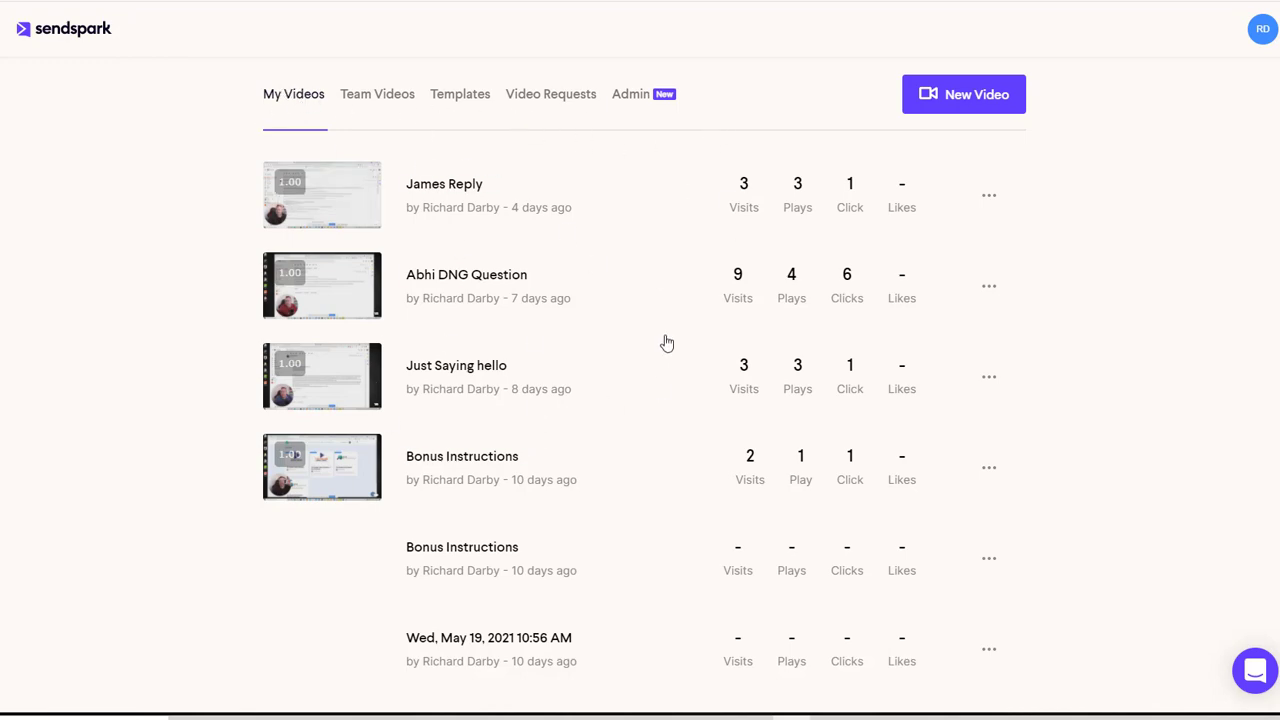
# Browse My Videos and Team Videos, then bring up the six ready-made video templates
pyautogui.scroll(-3, 690, 365)
pyautogui.scroll(-1, 688, 405)
pyautogui.scroll(-4, 688, 405)
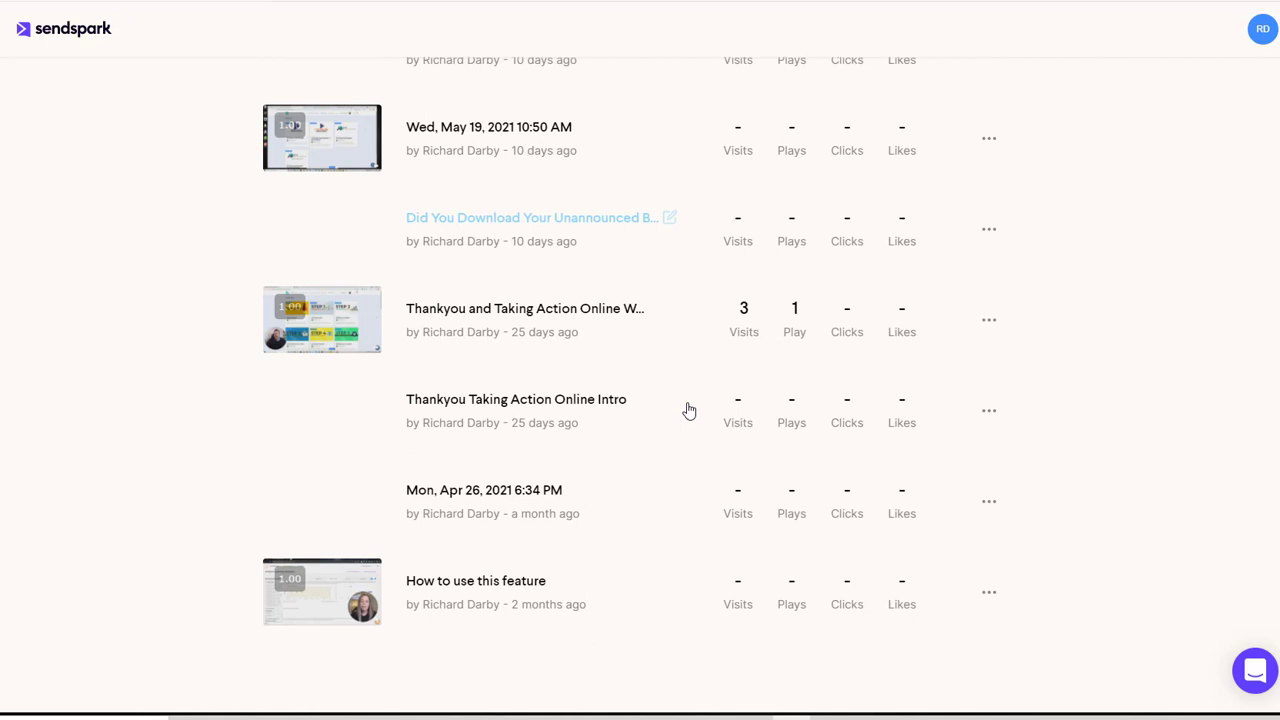
pyautogui.scroll(7, 686, 409)
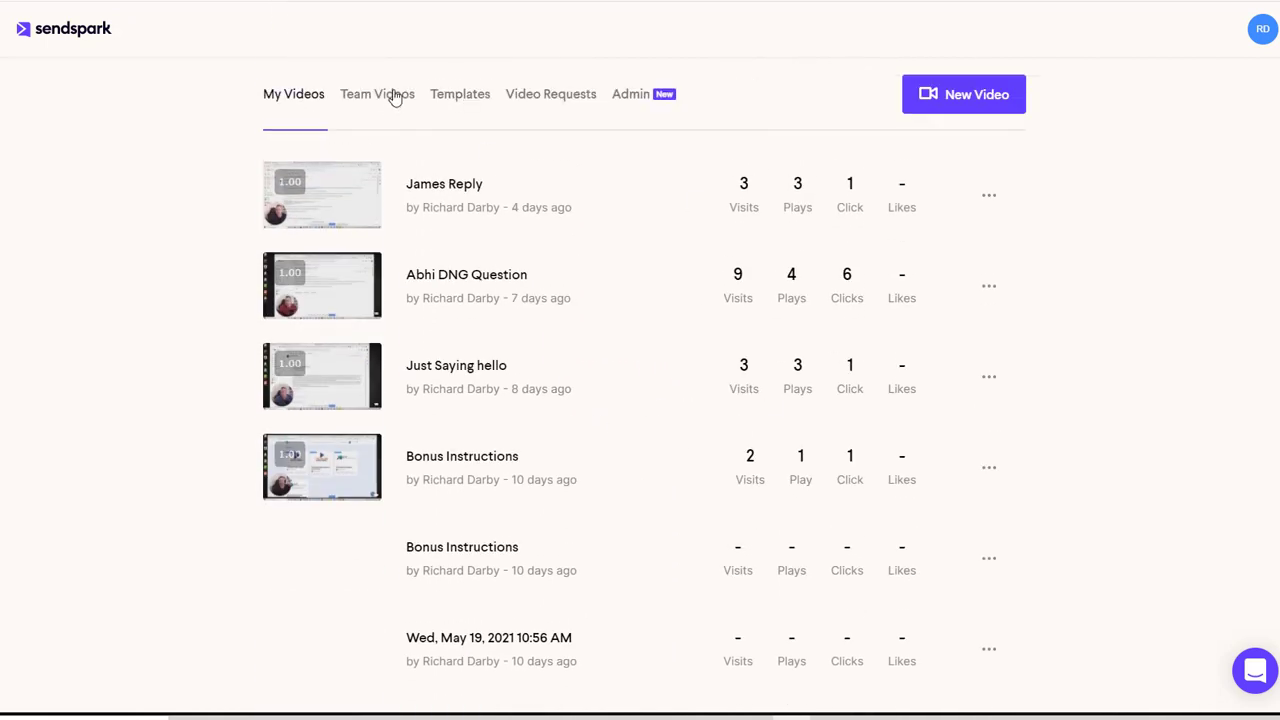
pyautogui.click(361, 105)
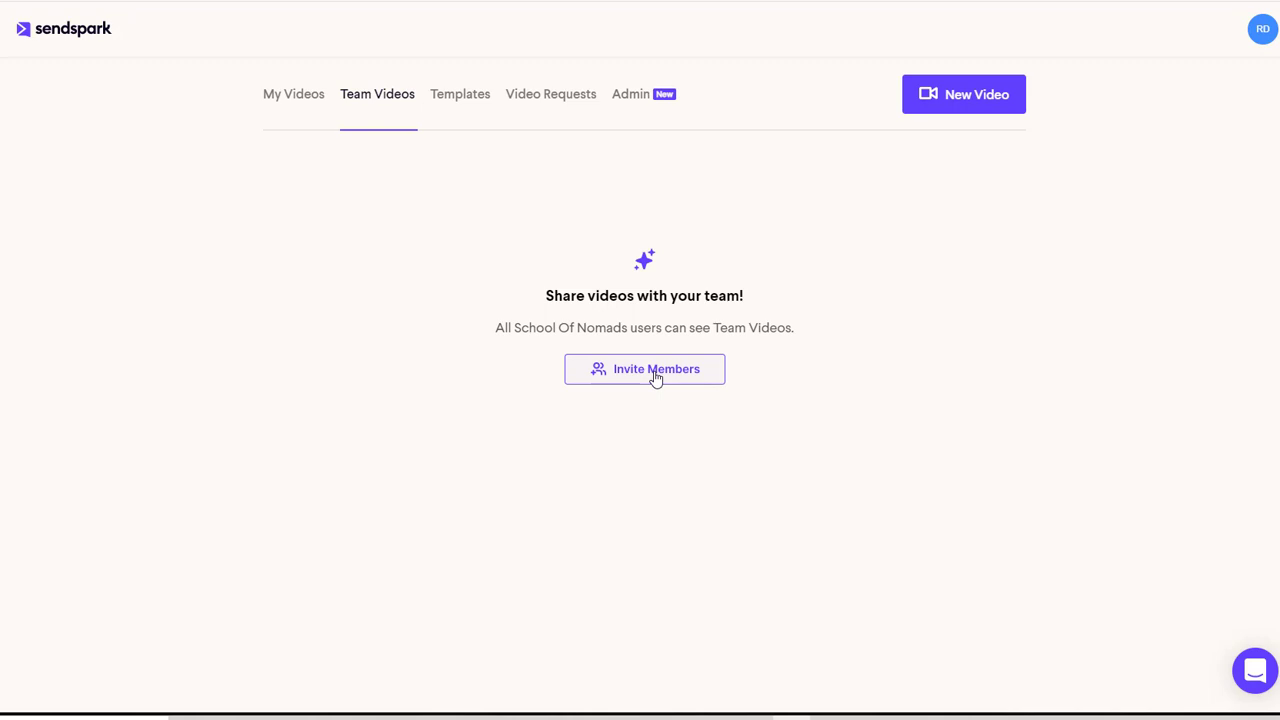
pyautogui.click(474, 98)
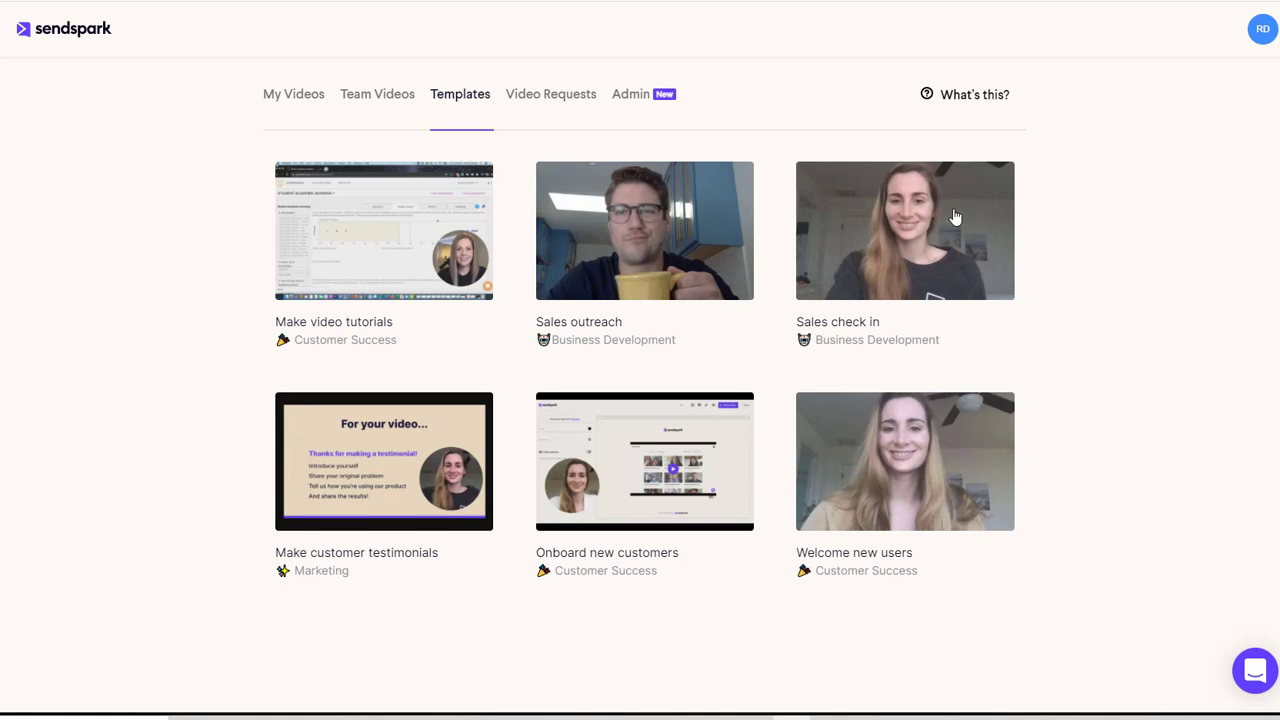
# Copy a video-request link from Video Requests, test it in a new tab, and return
pyautogui.click(553, 95)
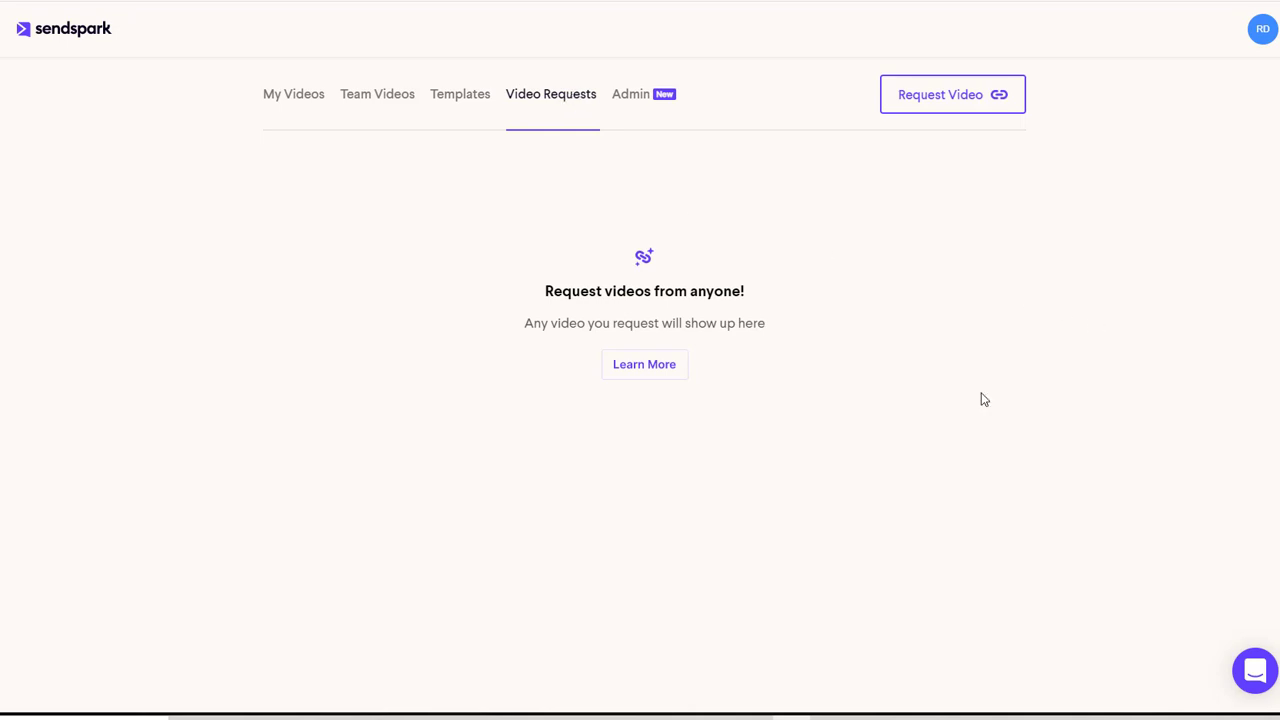
pyautogui.click(957, 101)
pyautogui.click(960, 103)
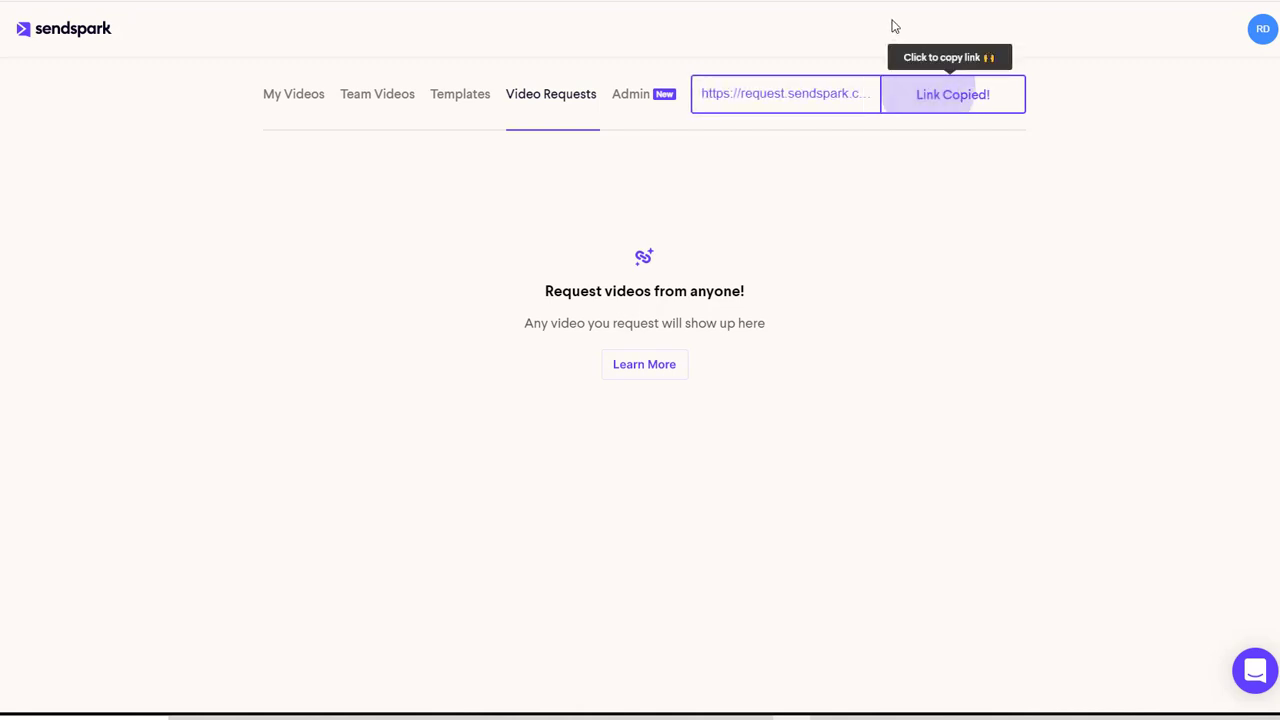
pyautogui.hotkey('ctrl', 't')
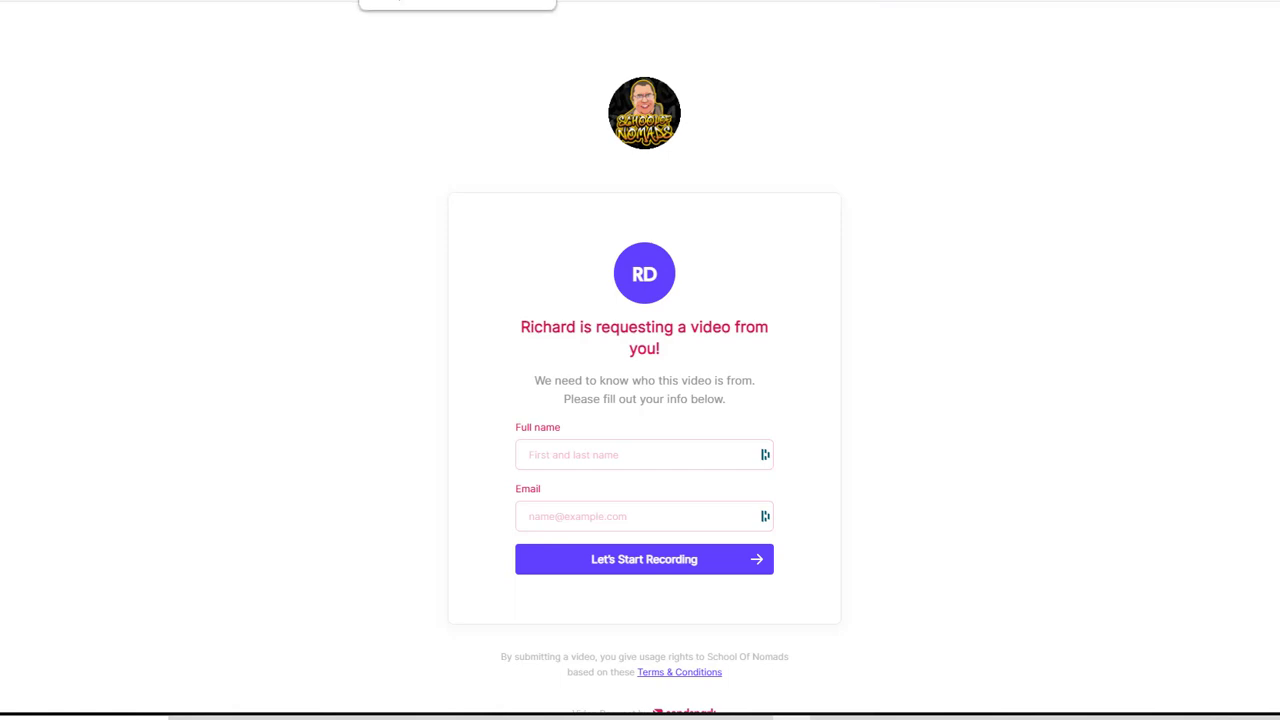
pyautogui.click(457, 4)
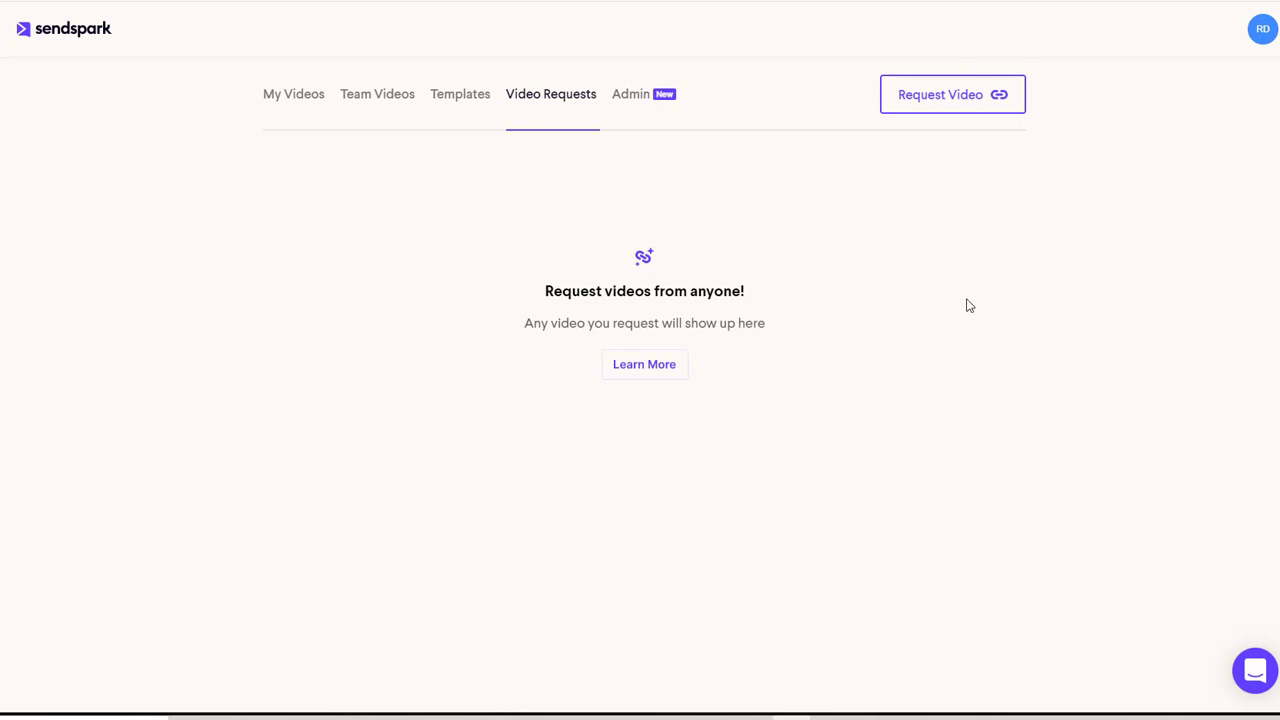
# From My Videos, choose Both camera and screen, and start a Current Tab recording with microphone off
pyautogui.click(278, 104)
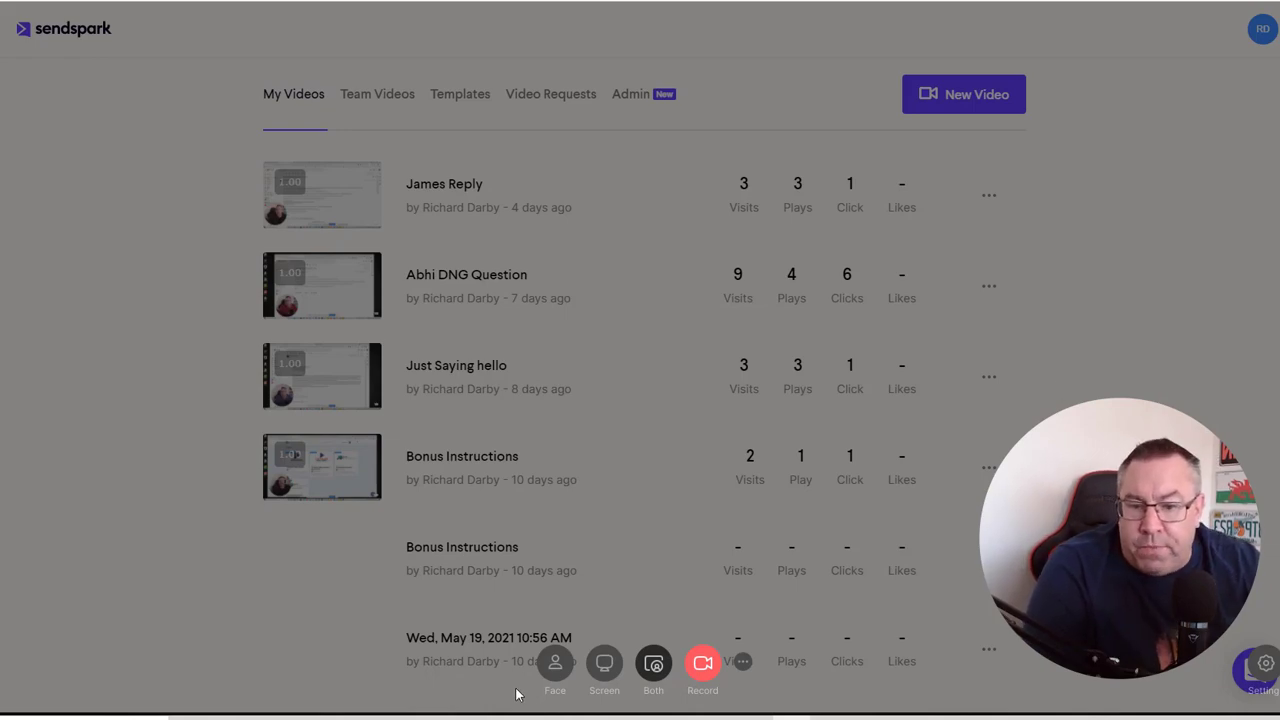
pyautogui.click(555, 668)
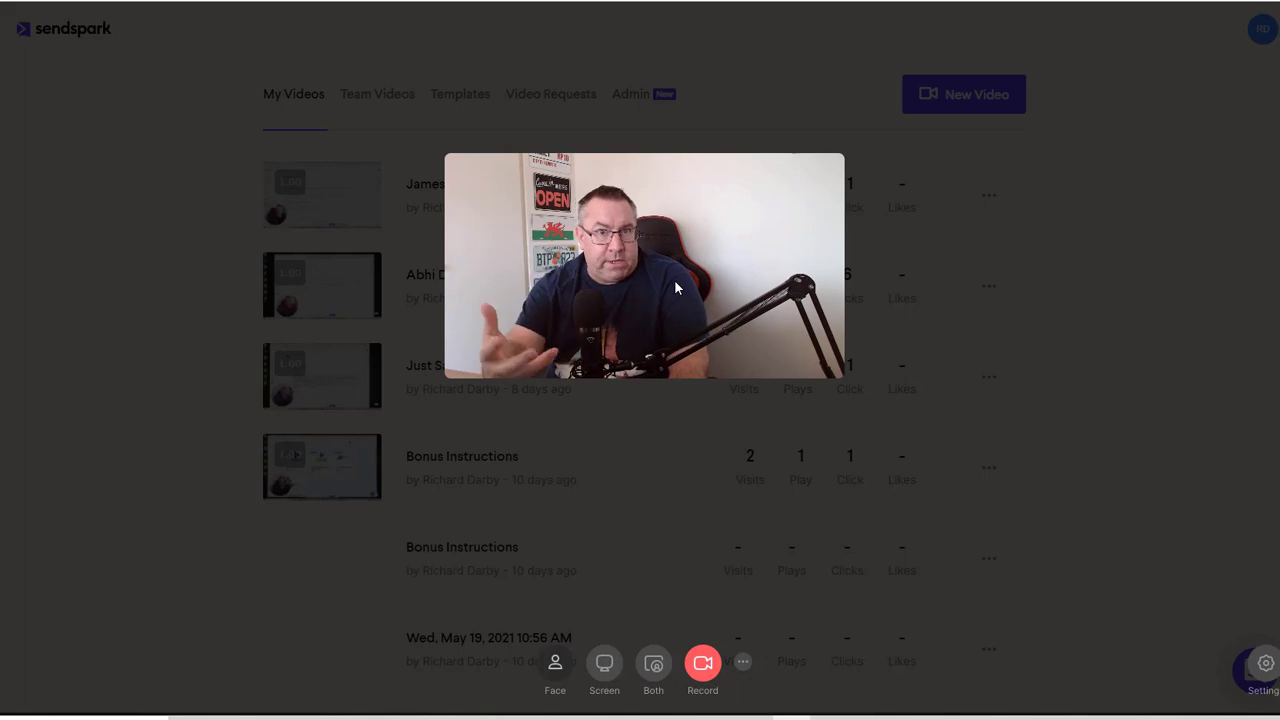
pyautogui.click(604, 663)
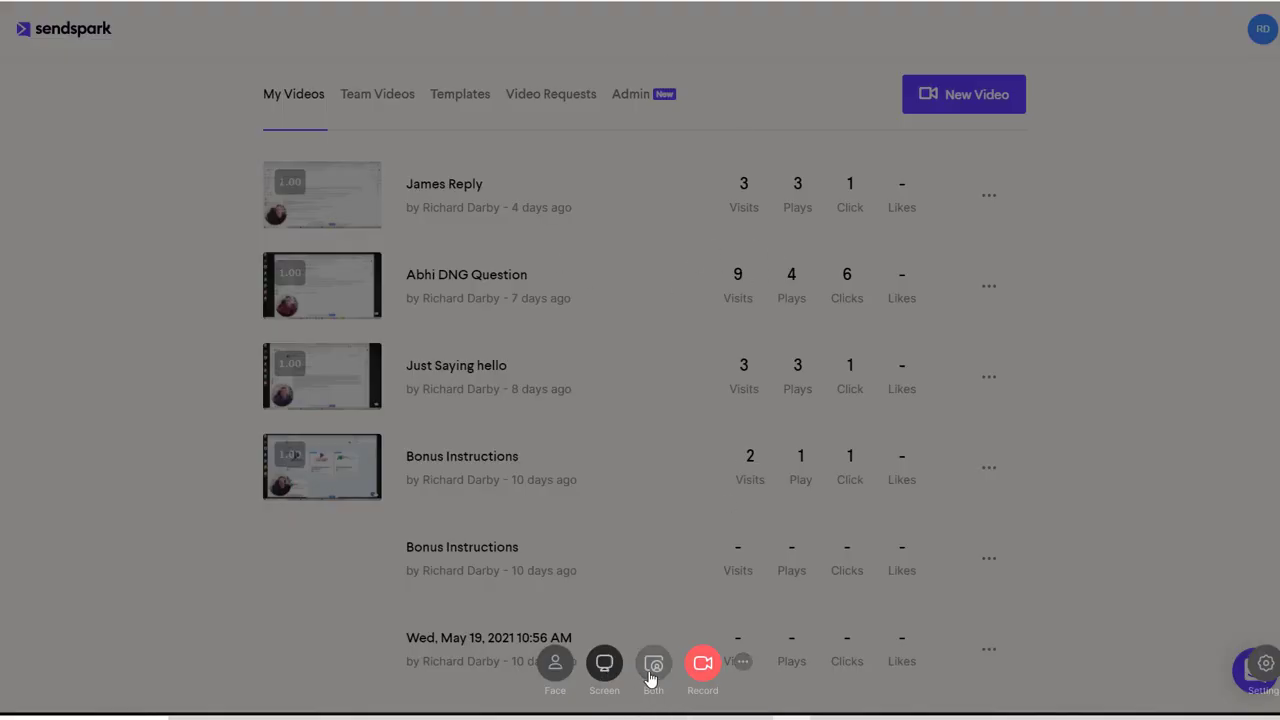
pyautogui.click(651, 677)
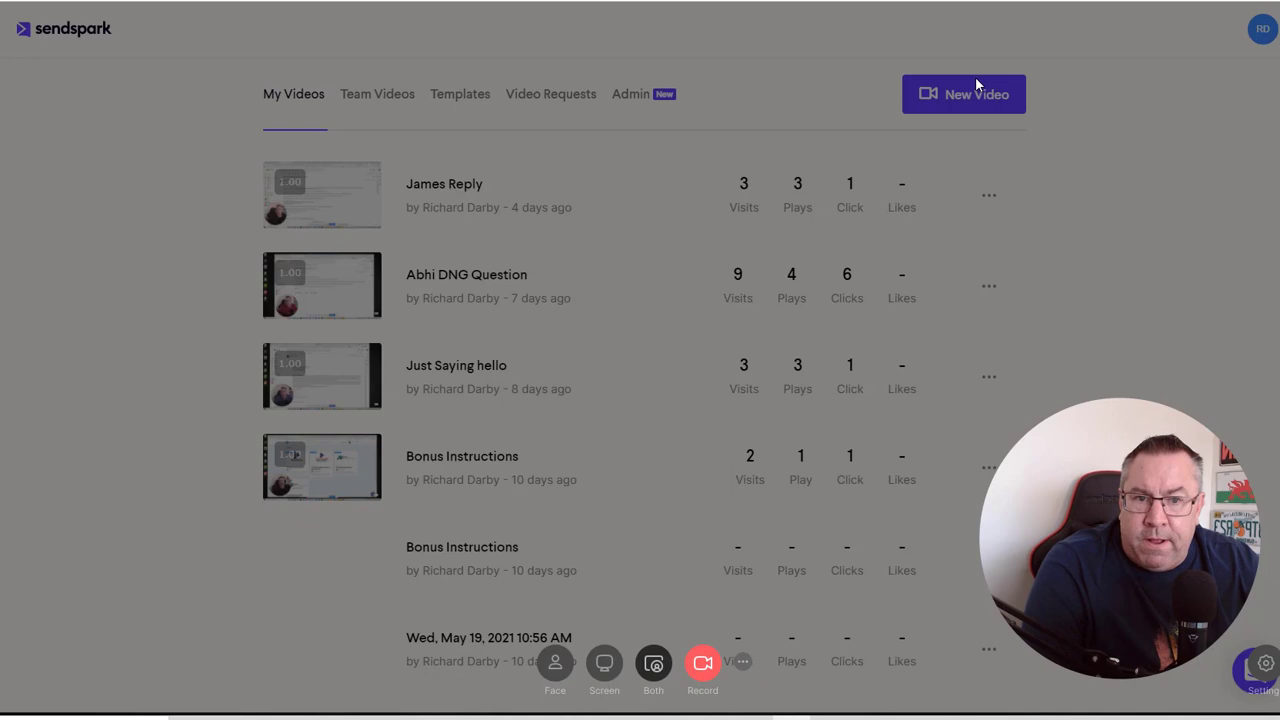
pyautogui.click(742, 663)
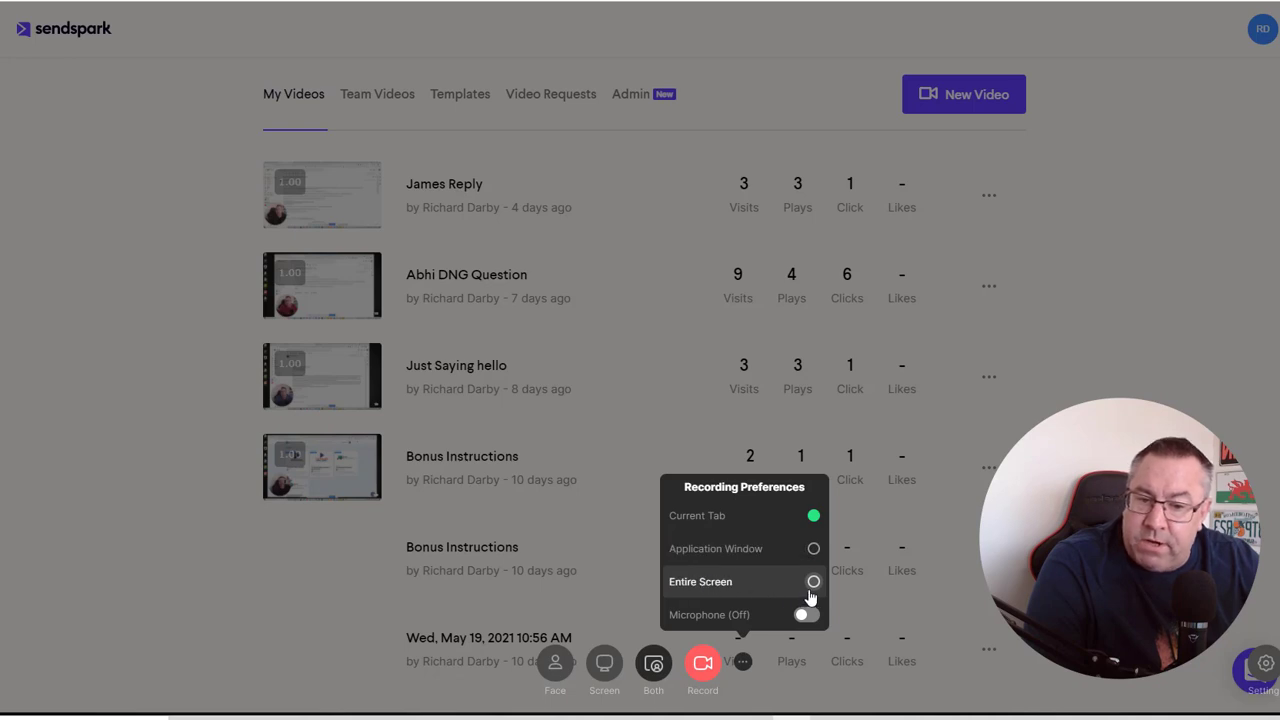
pyautogui.click(703, 664)
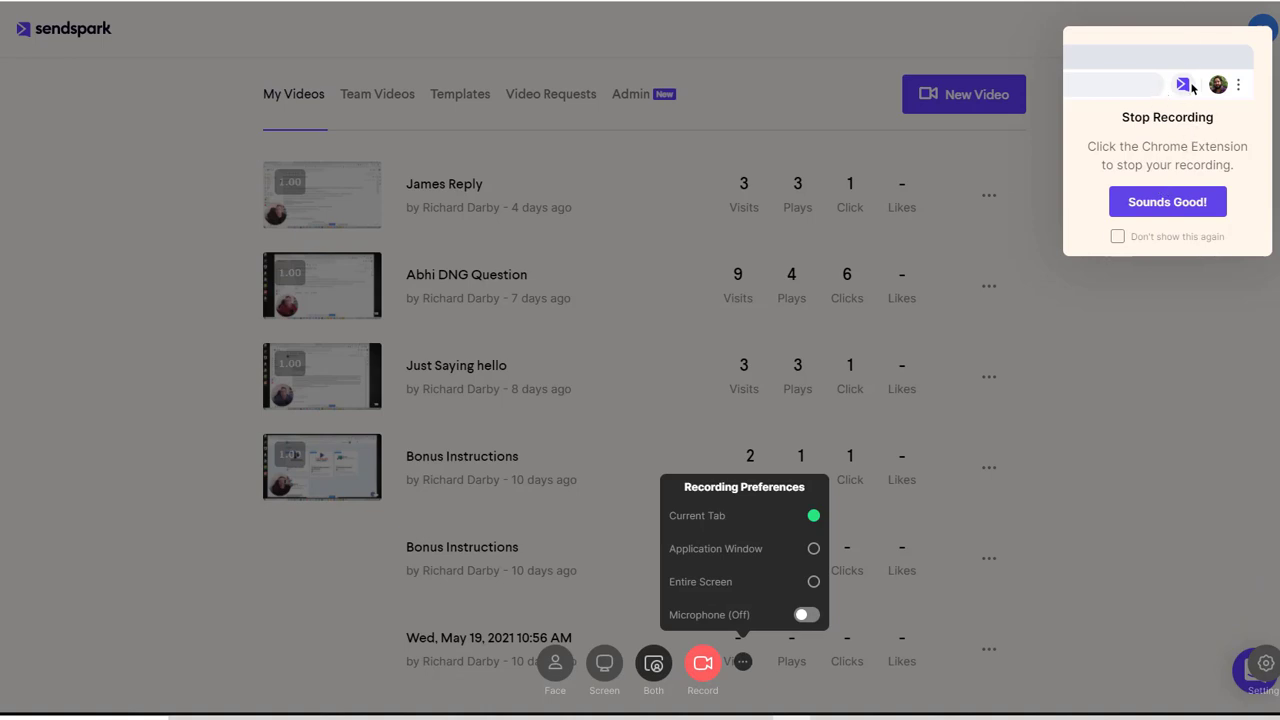
# Record the dashboard while switching to Team Videos and then Templates
pyautogui.click(1181, 203)
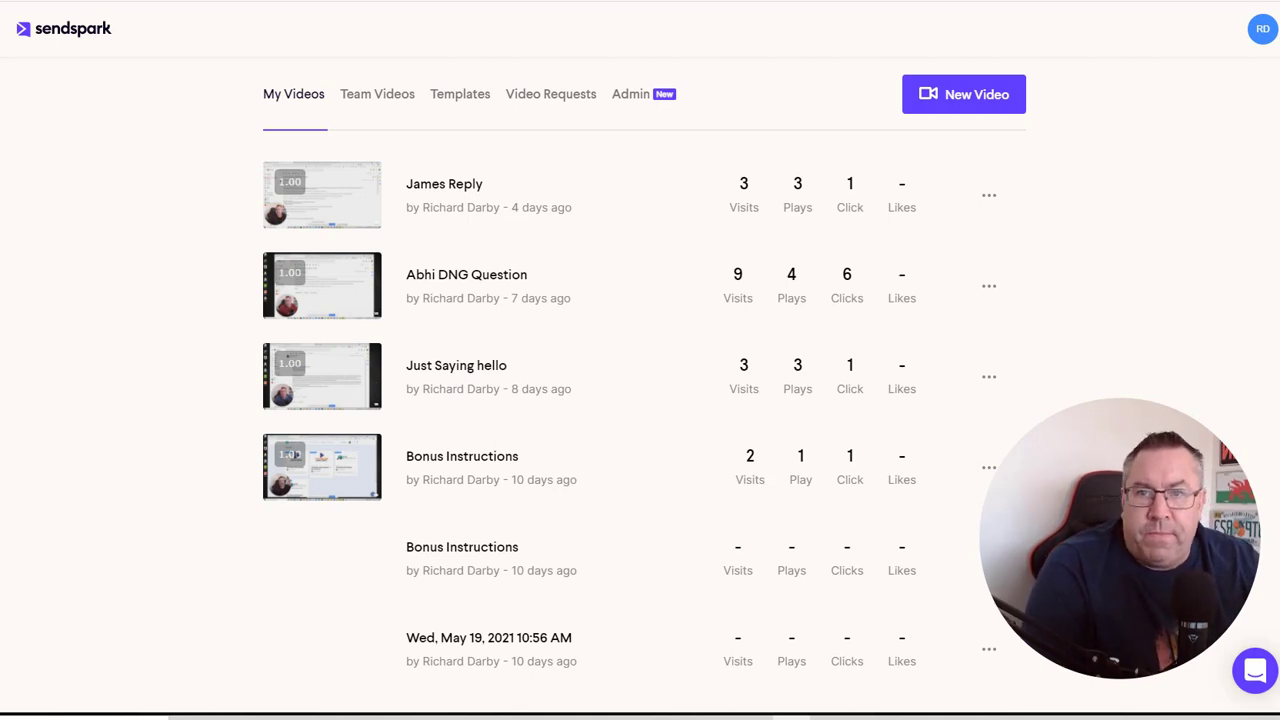
pyautogui.click(365, 104)
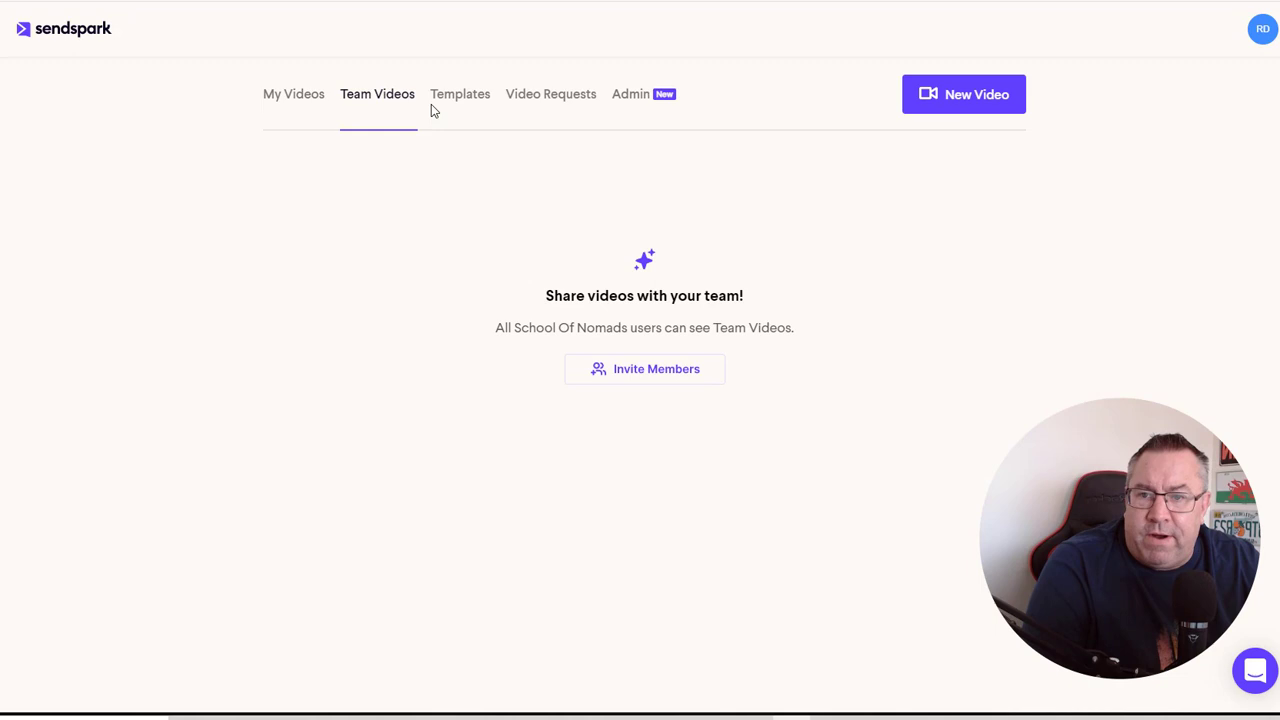
pyautogui.click(440, 102)
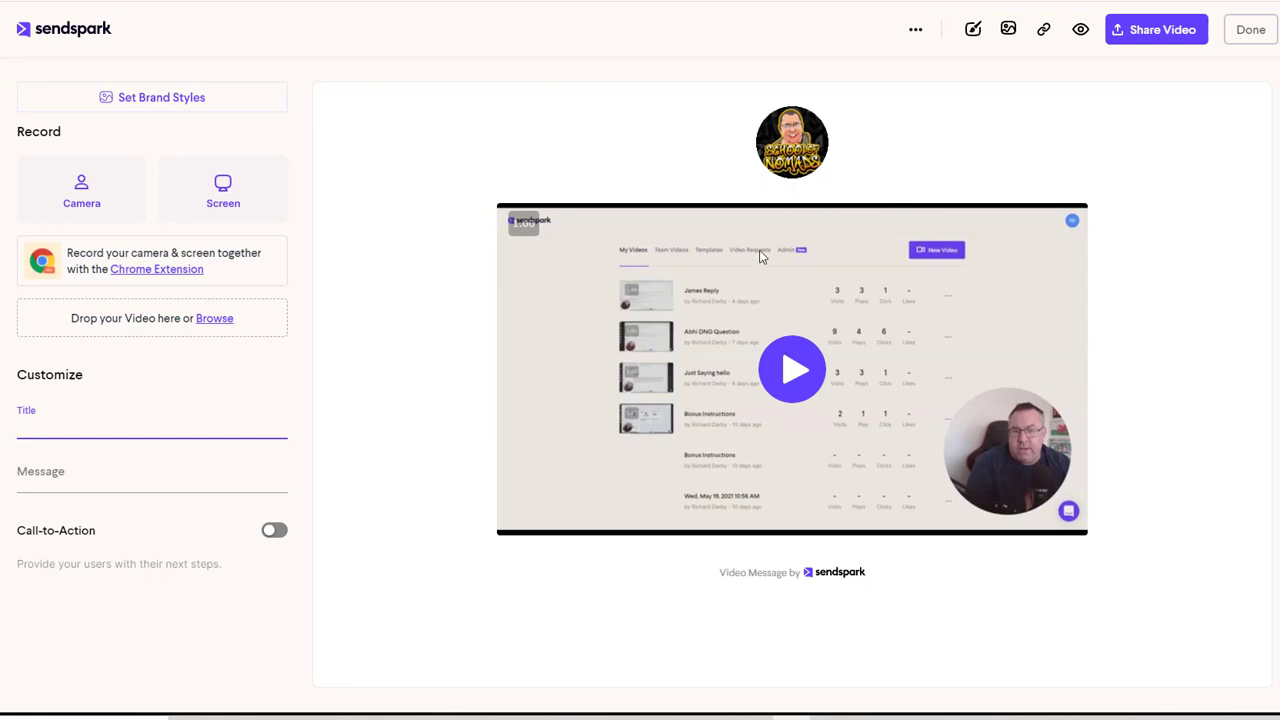
pyautogui.click(798, 380)
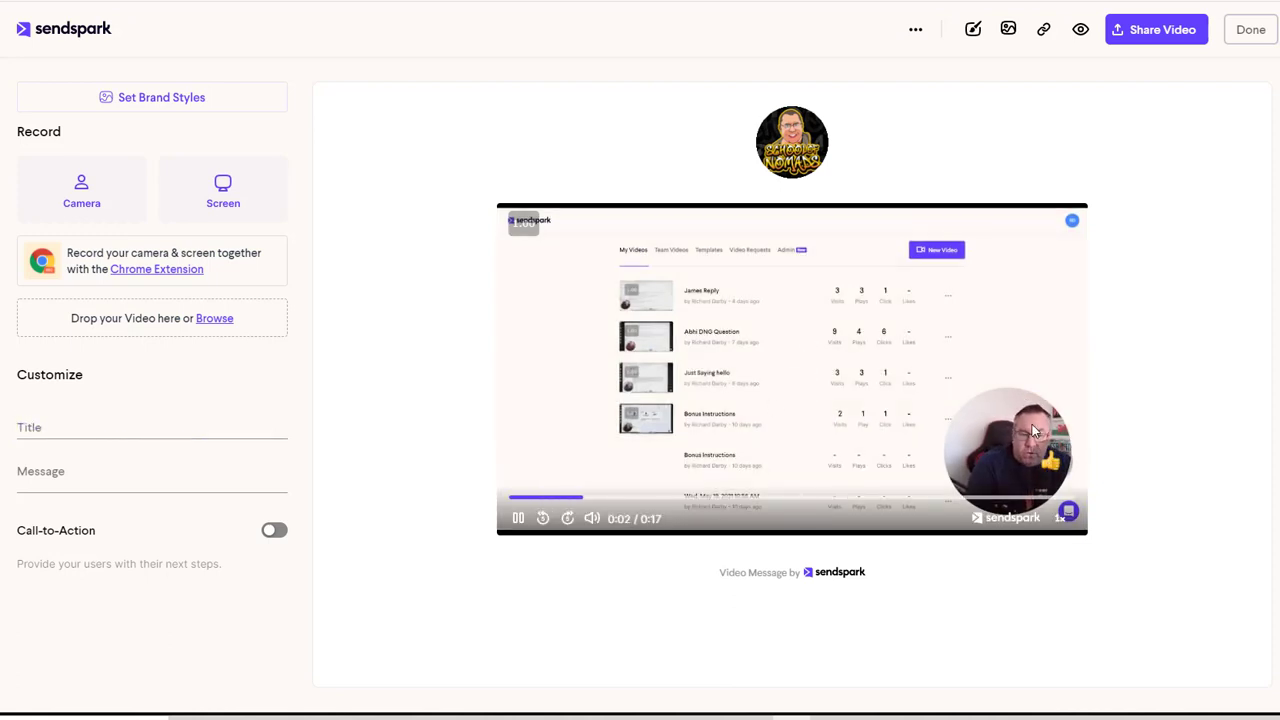
pyautogui.click(519, 521)
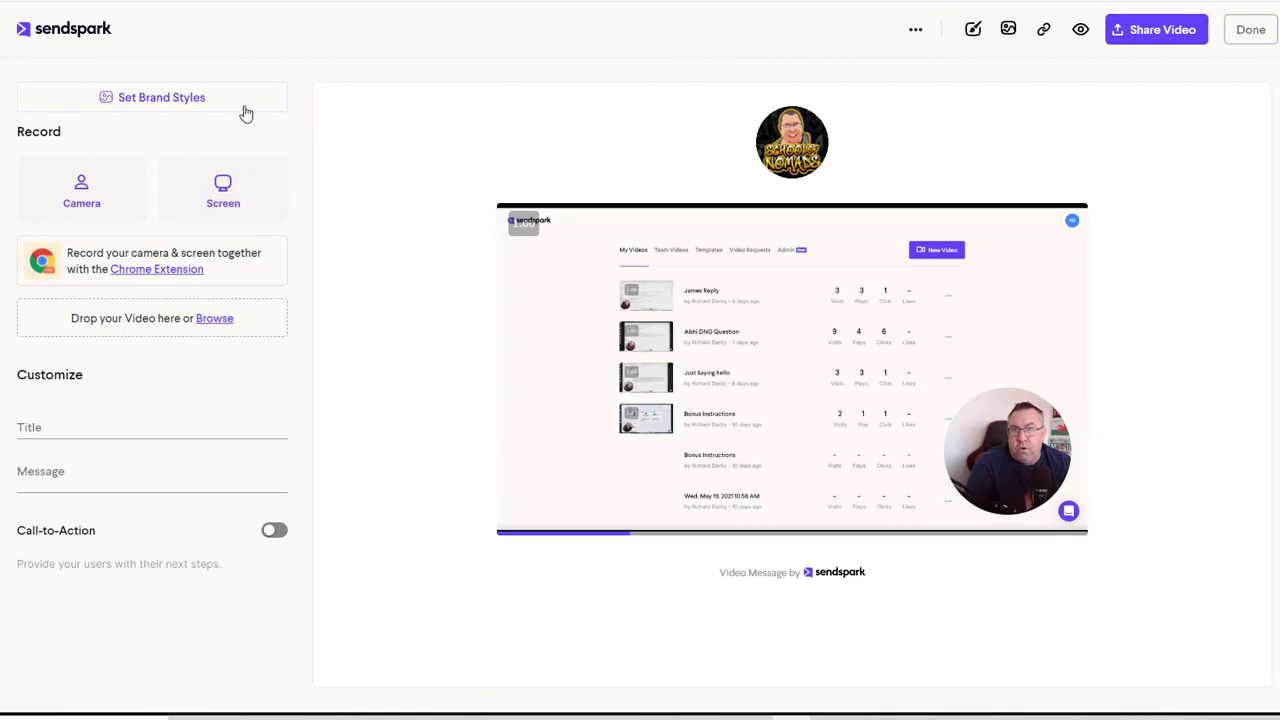
# Review the pink title colour, call-to-action text colour and Rounded button style, then save the global styles
pyautogui.click(123, 97)
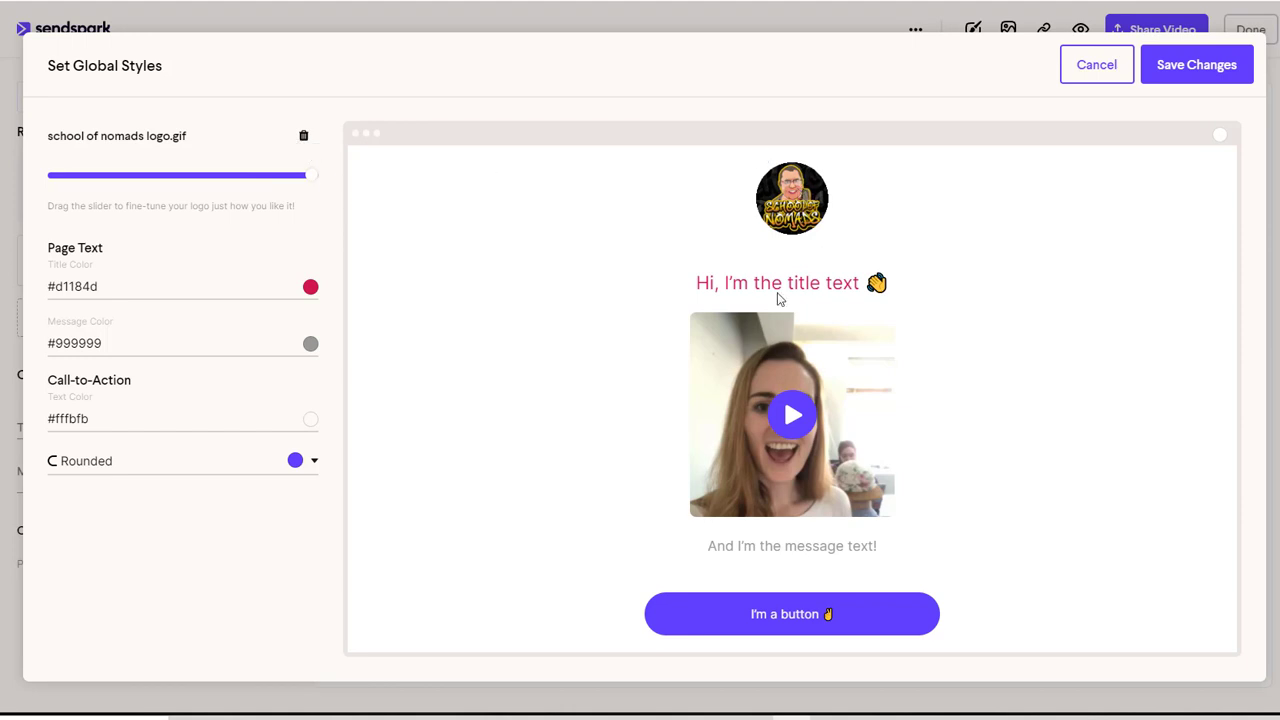
pyautogui.moveTo(897, 287); pyautogui.dragTo(29, 281)
pyautogui.click(113, 290)
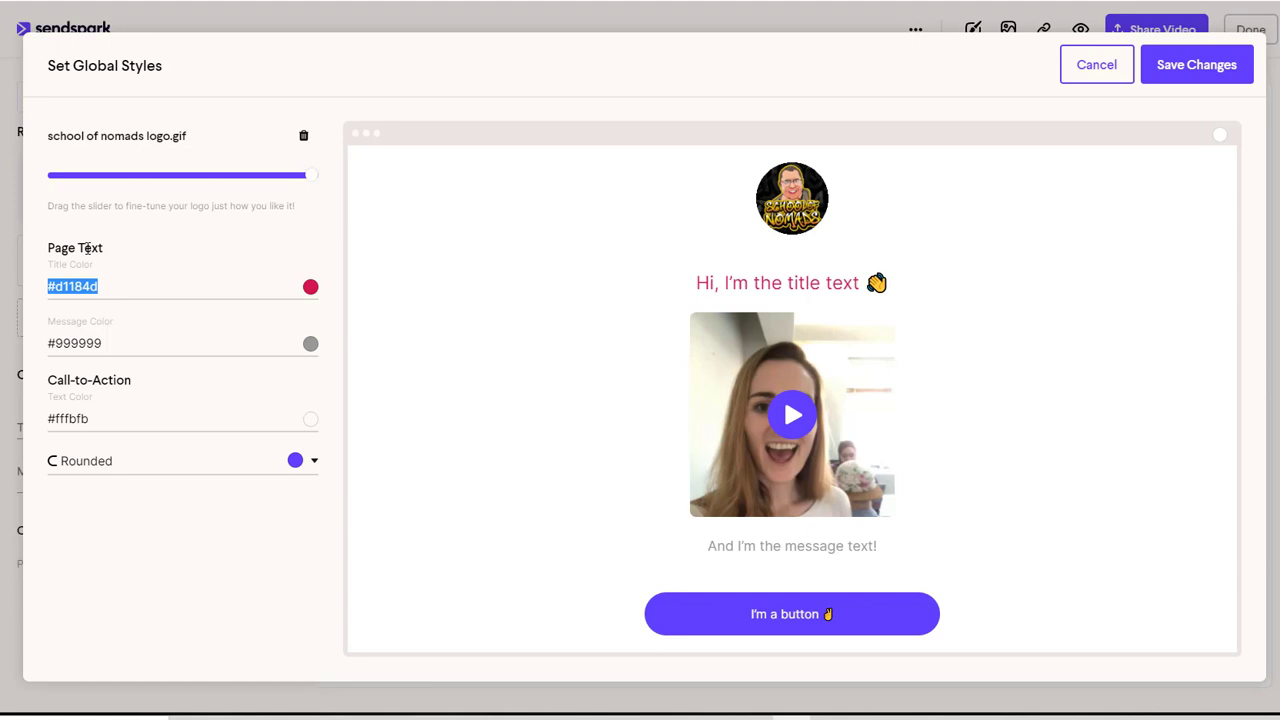
pyautogui.moveTo(123, 343); pyautogui.dragTo(28, 355)
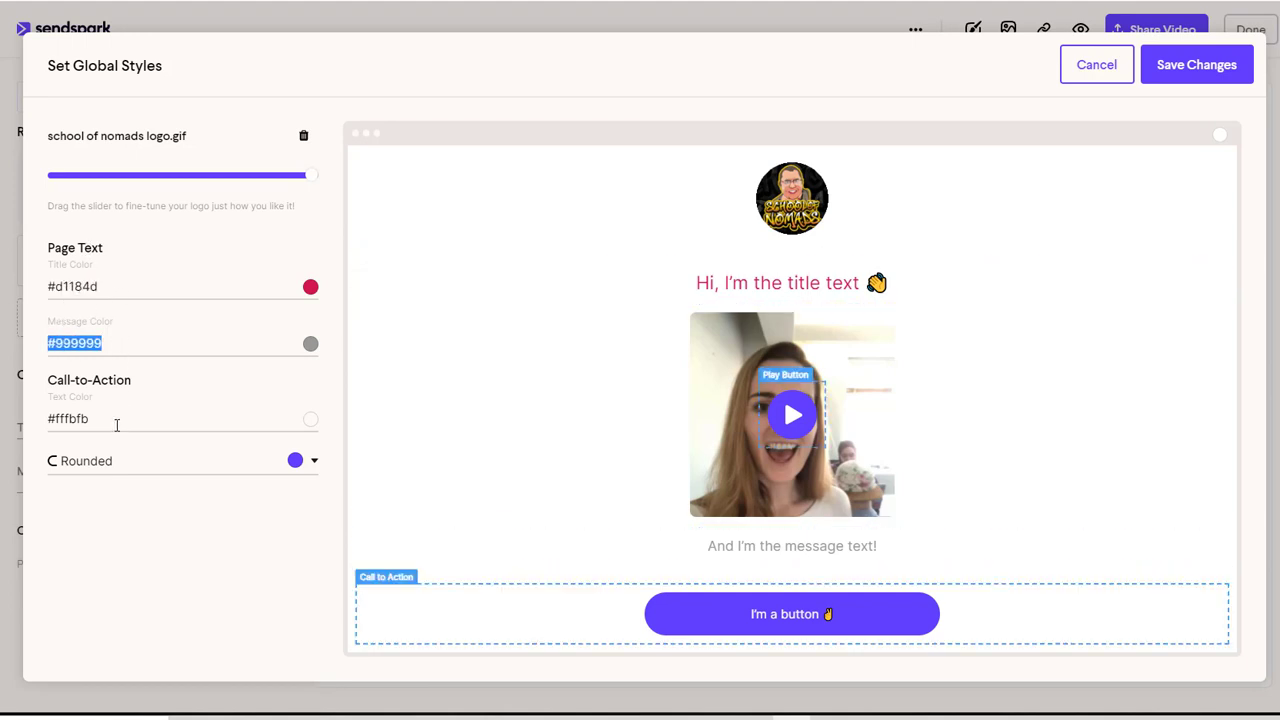
pyautogui.moveTo(117, 422); pyautogui.dragTo(46, 421)
pyautogui.moveTo(138, 473); pyautogui.dragTo(80, 476)
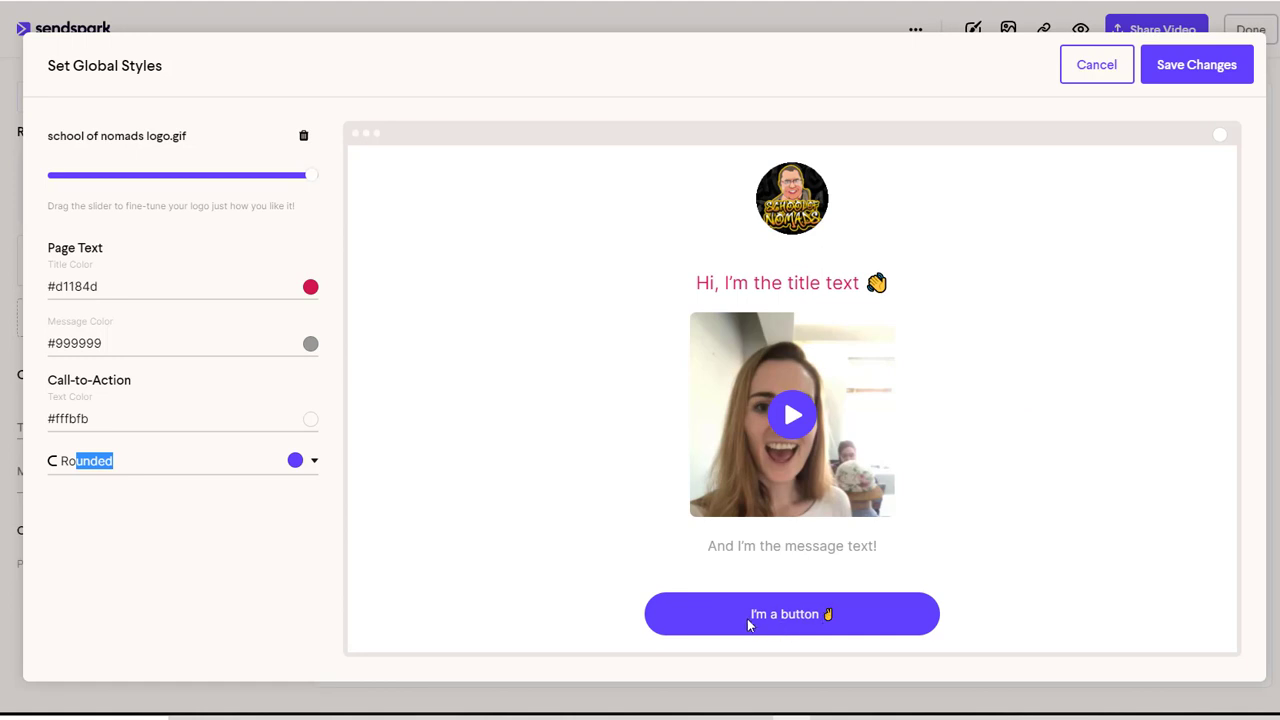
pyautogui.moveTo(749, 621); pyautogui.dragTo(823, 612)
pyautogui.click(1008, 527)
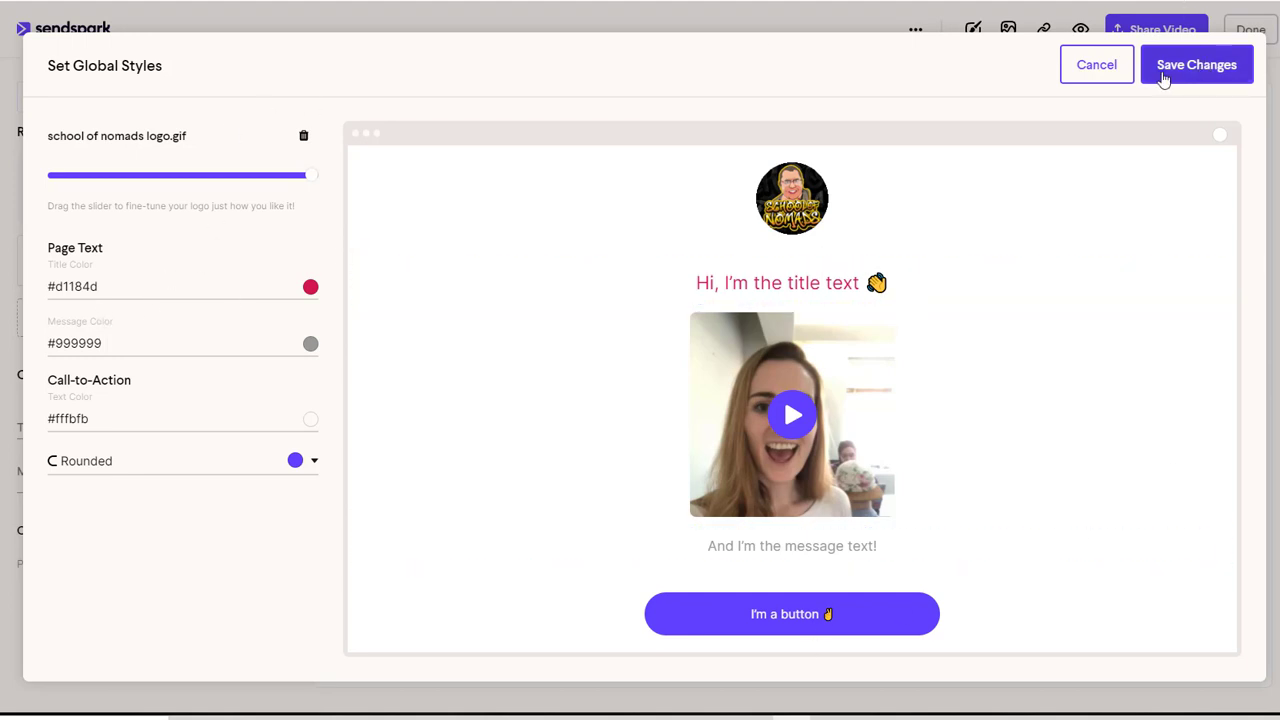
pyautogui.click(1163, 80)
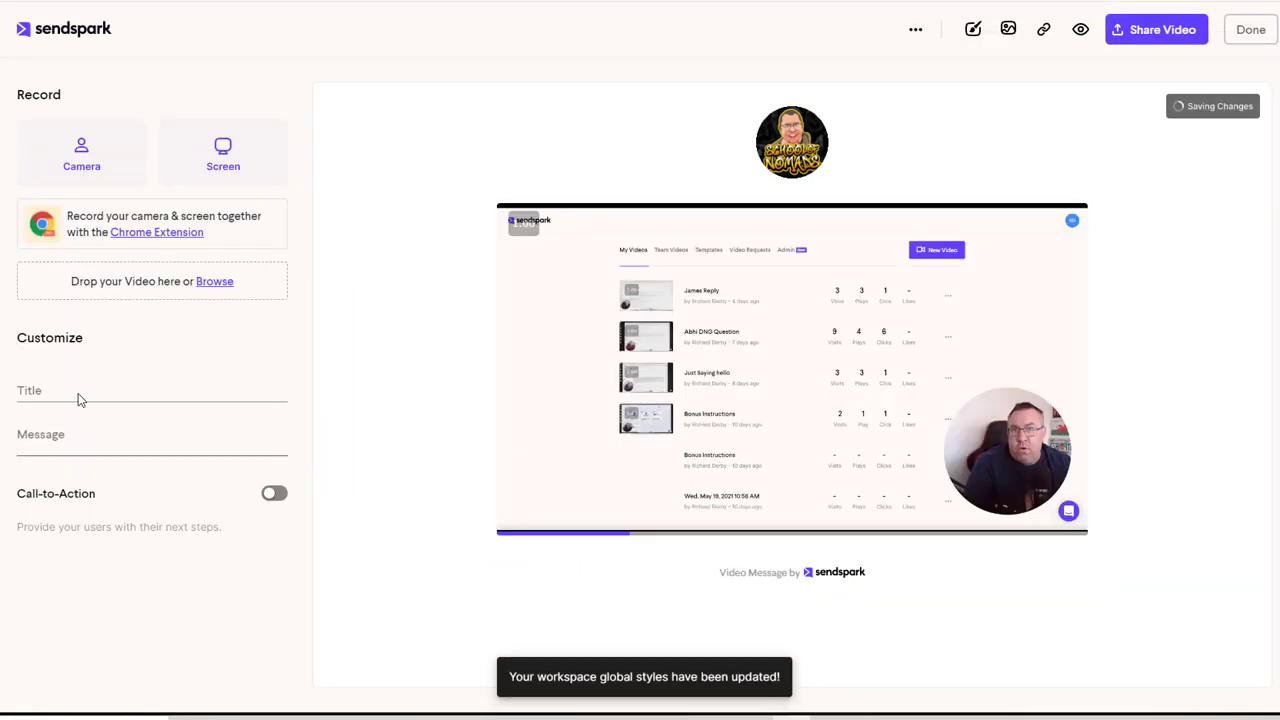
# Title the video 'Sendspark Review'
pyautogui.click(81, 394)
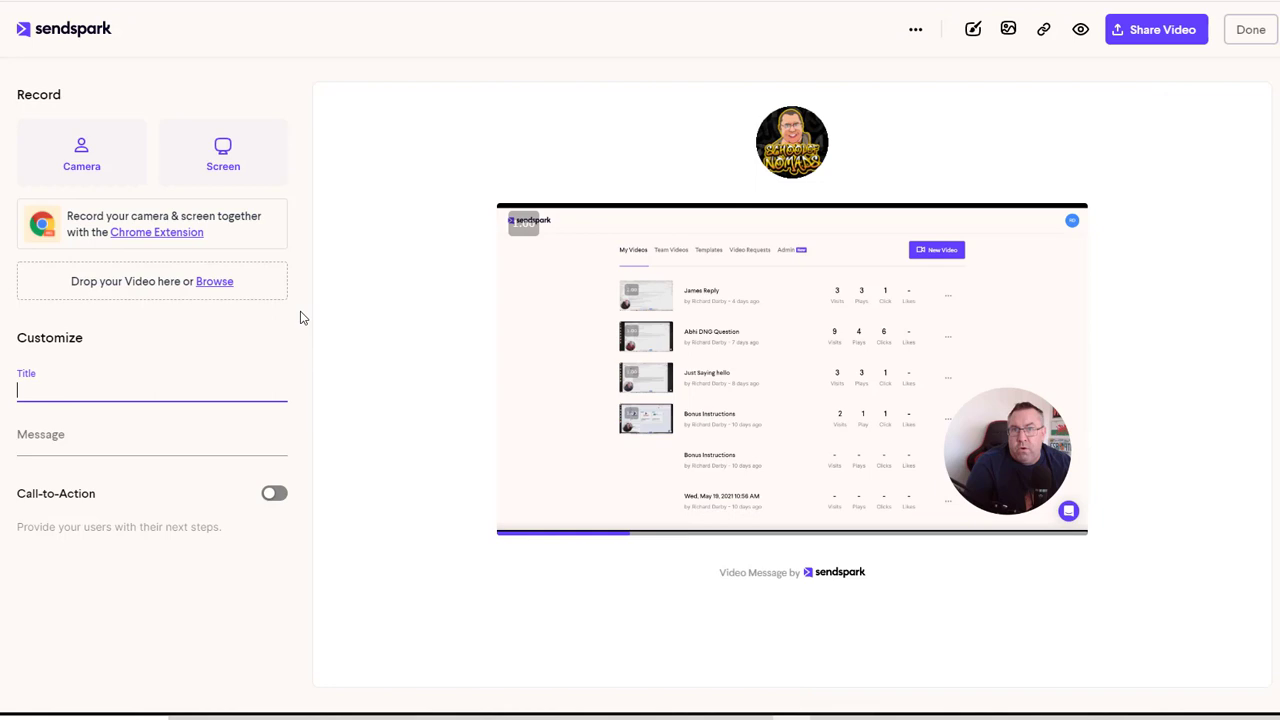
pyautogui.write('Sendspark Review')
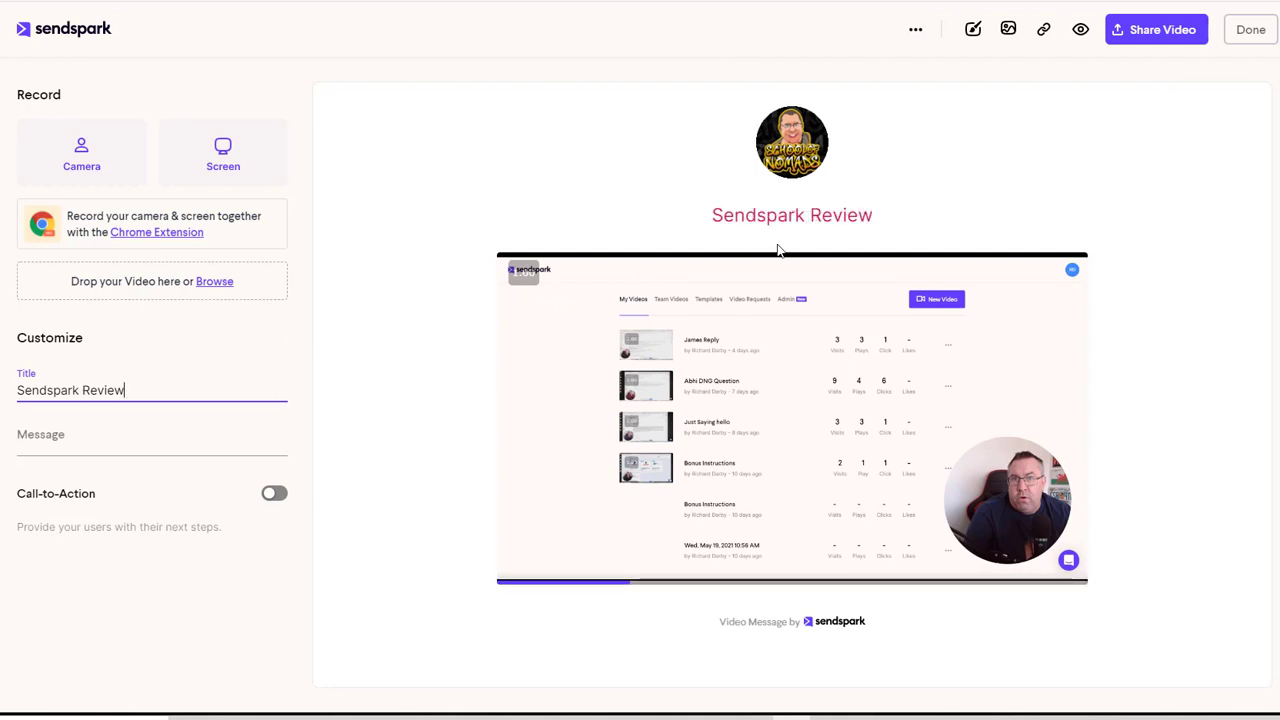
pyautogui.click(52, 446)
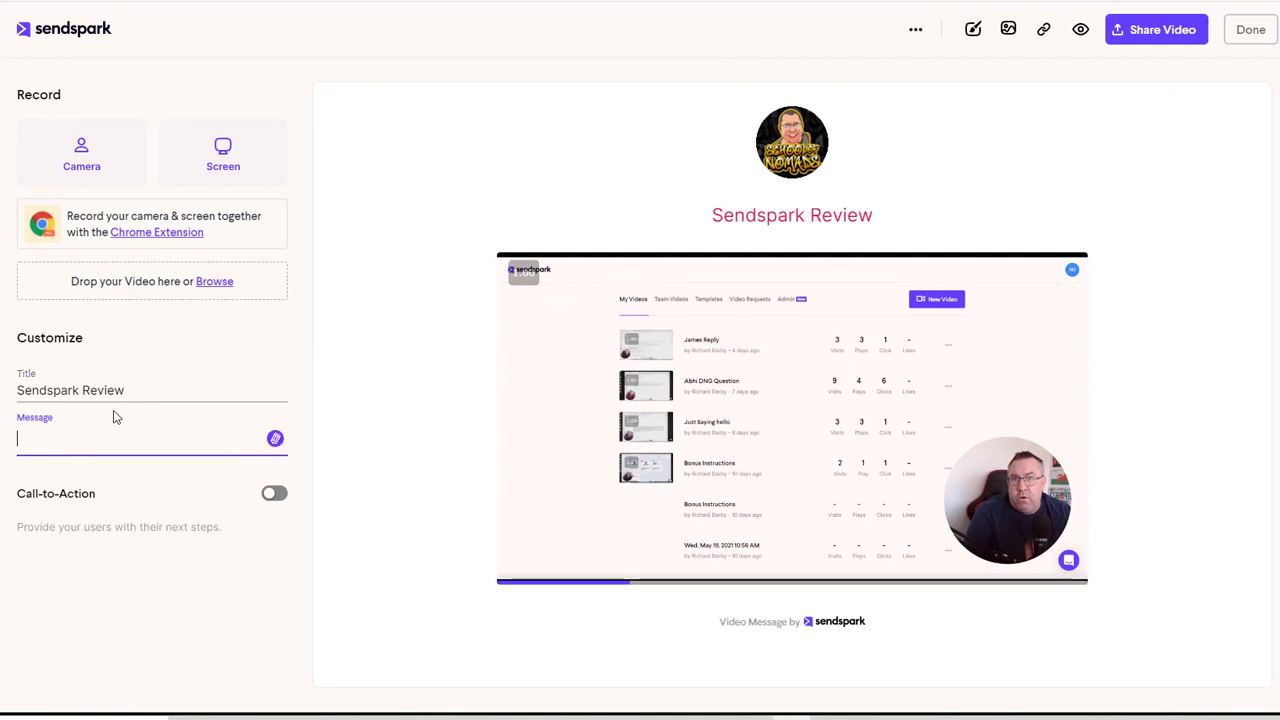
pyautogui.click(151, 389)
pyautogui.moveTo(879, 219); pyautogui.dragTo(723, 216)
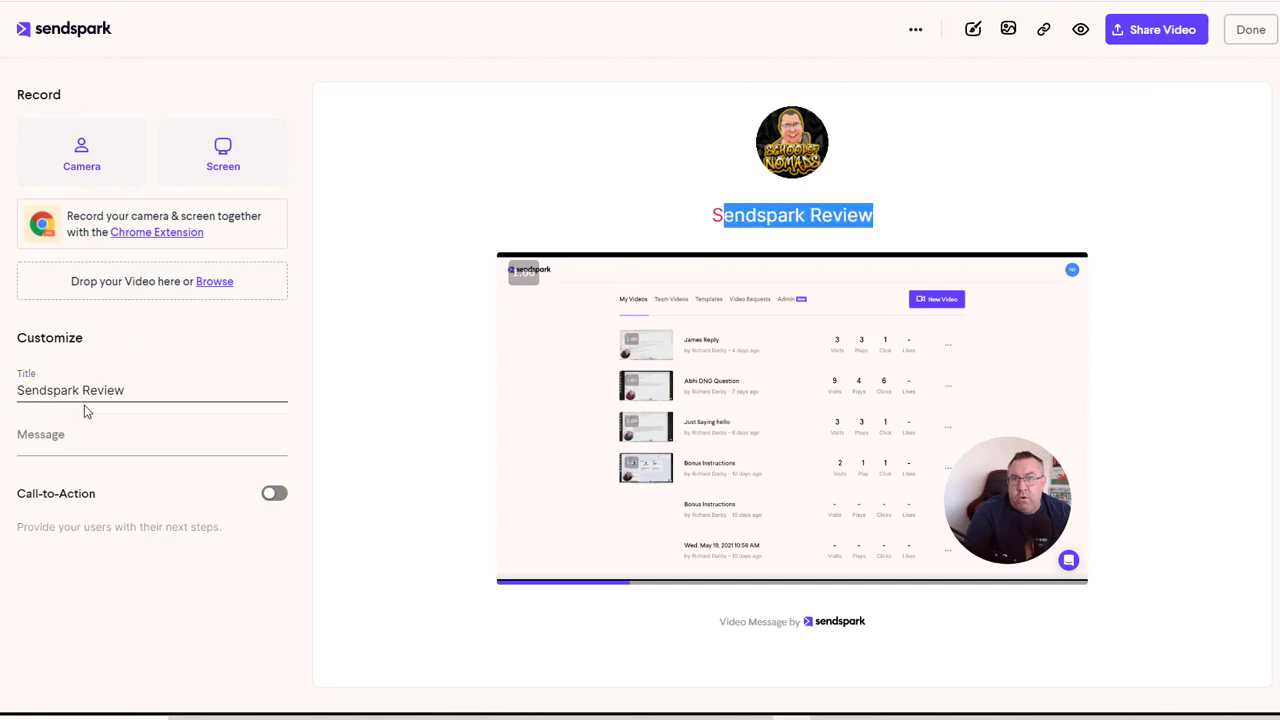
# Add the message 'hi this is my great review', correcting 'thisis' to 'this is'
pyautogui.click(63, 444)
pyautogui.write('h')
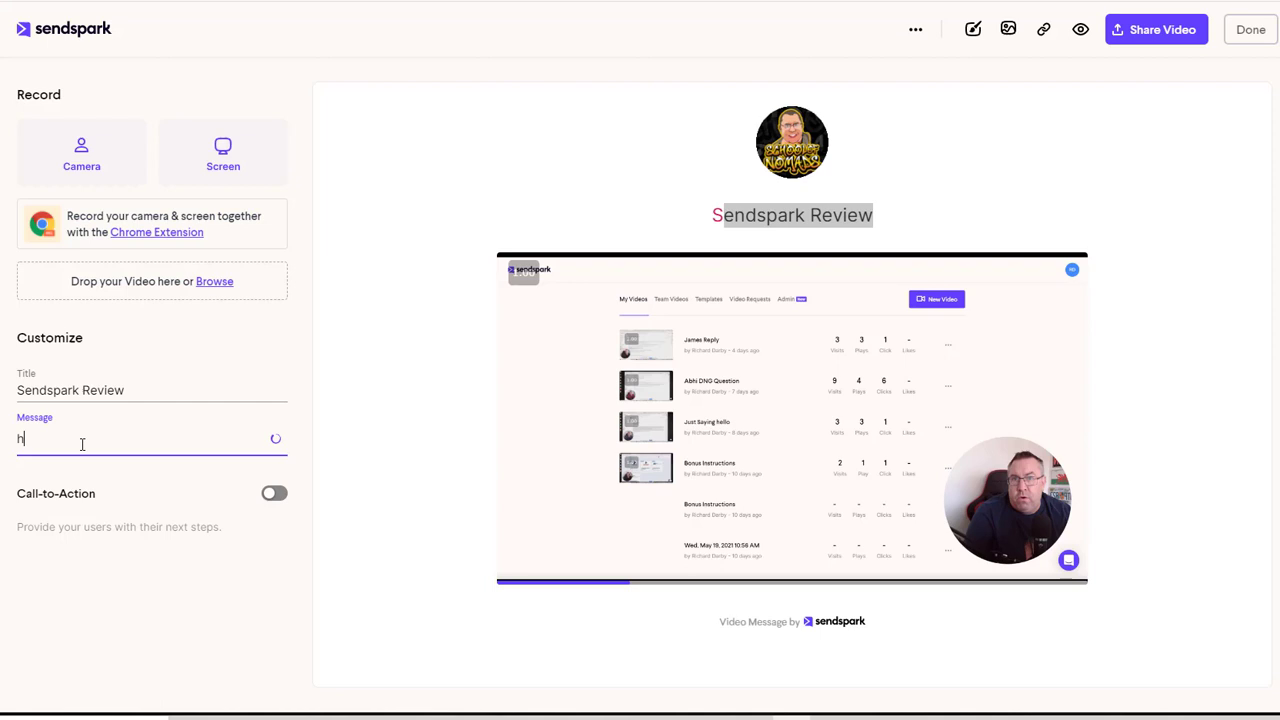
pyautogui.write('i thisis m')
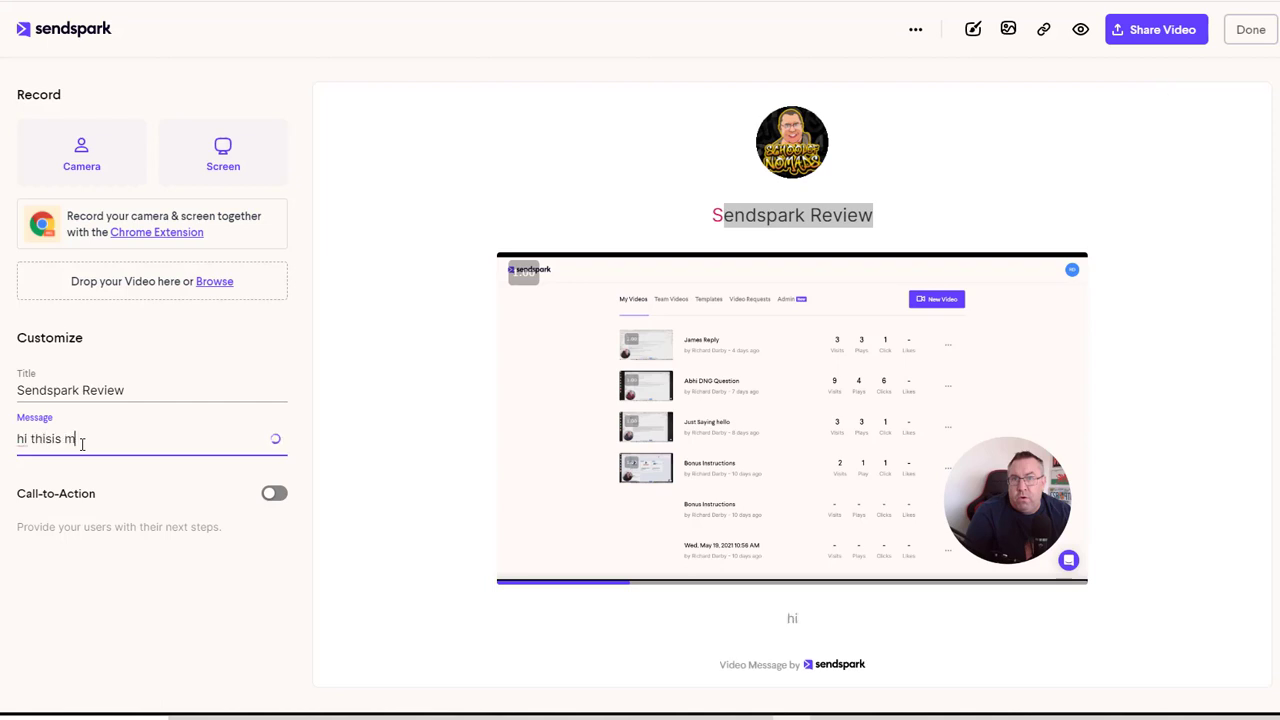
pyautogui.write('y great review')
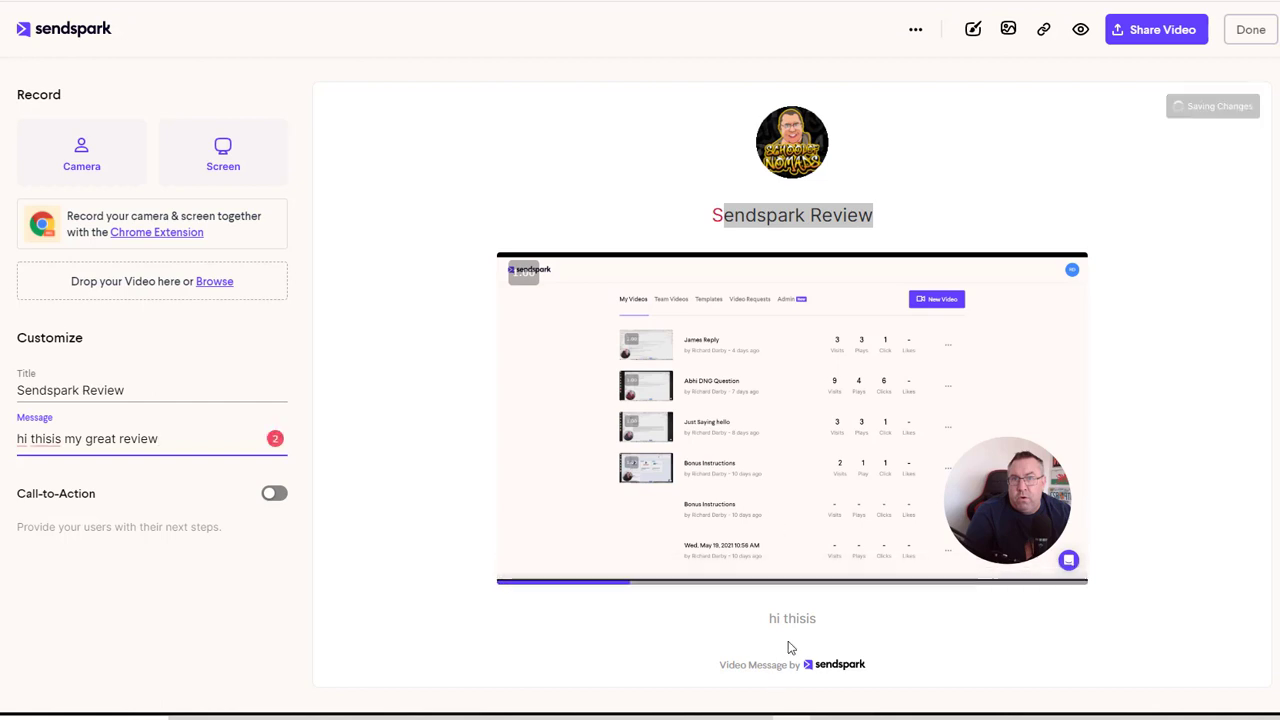
pyautogui.moveTo(56, 440)
pyautogui.click(58, 502)
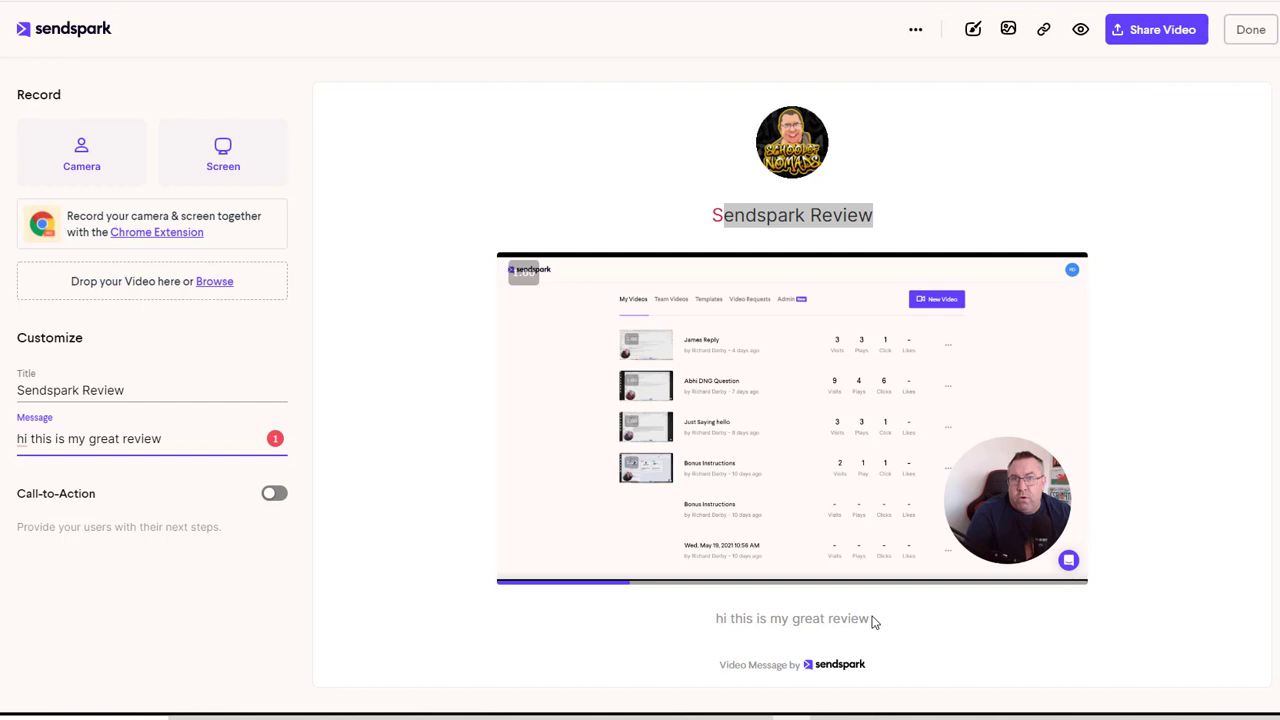
pyautogui.click(880, 623)
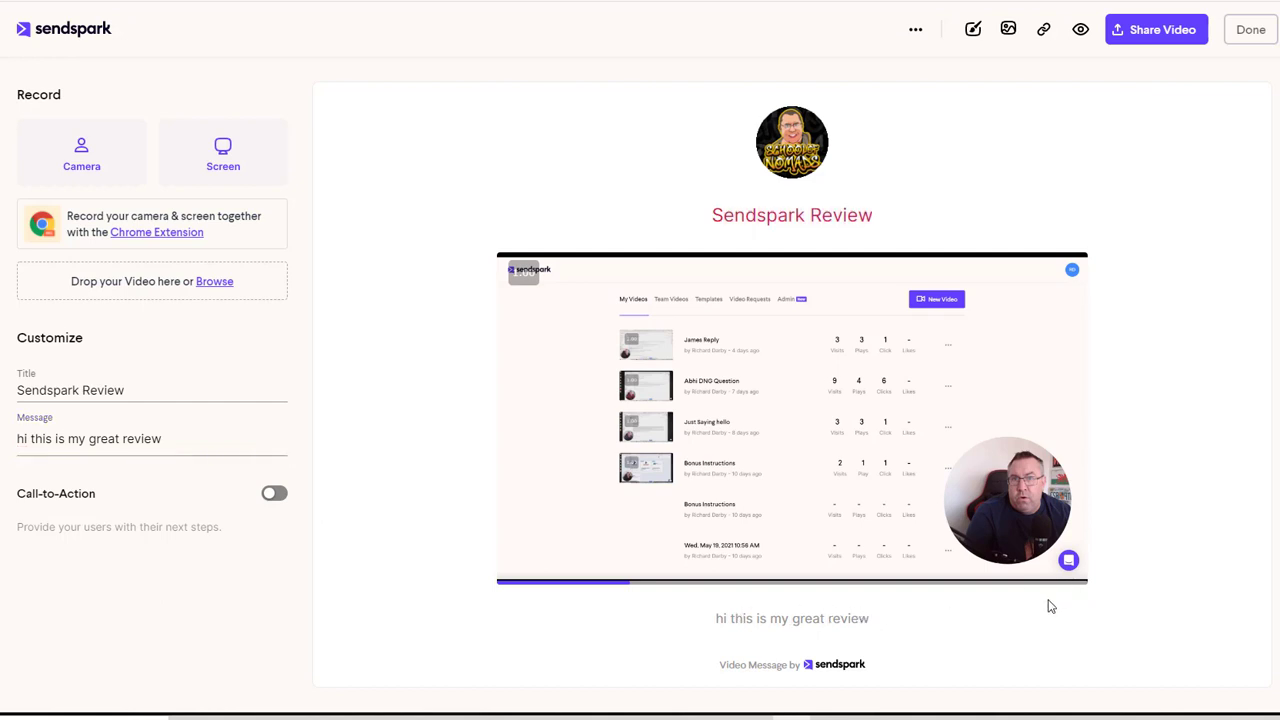
pyautogui.scroll(-1, 724, 653)
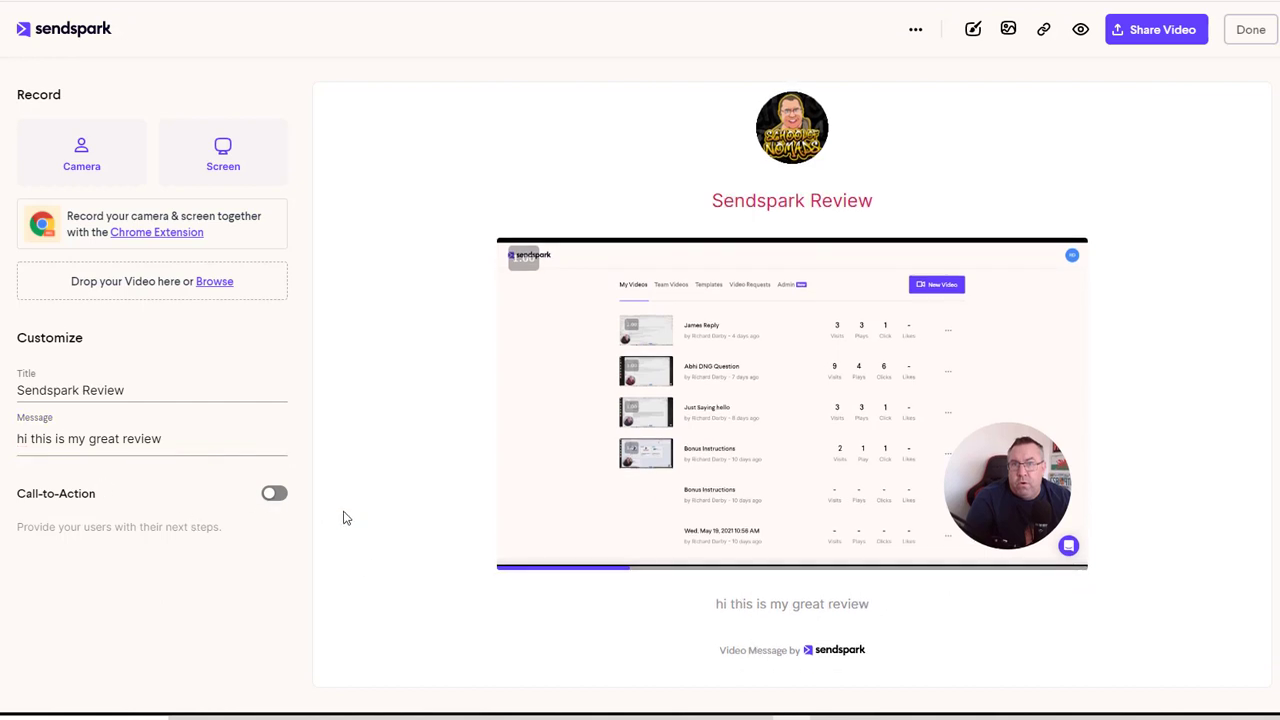
# Turn on the call-to-action button with the text 'click here for the link'
pyautogui.click(274, 494)
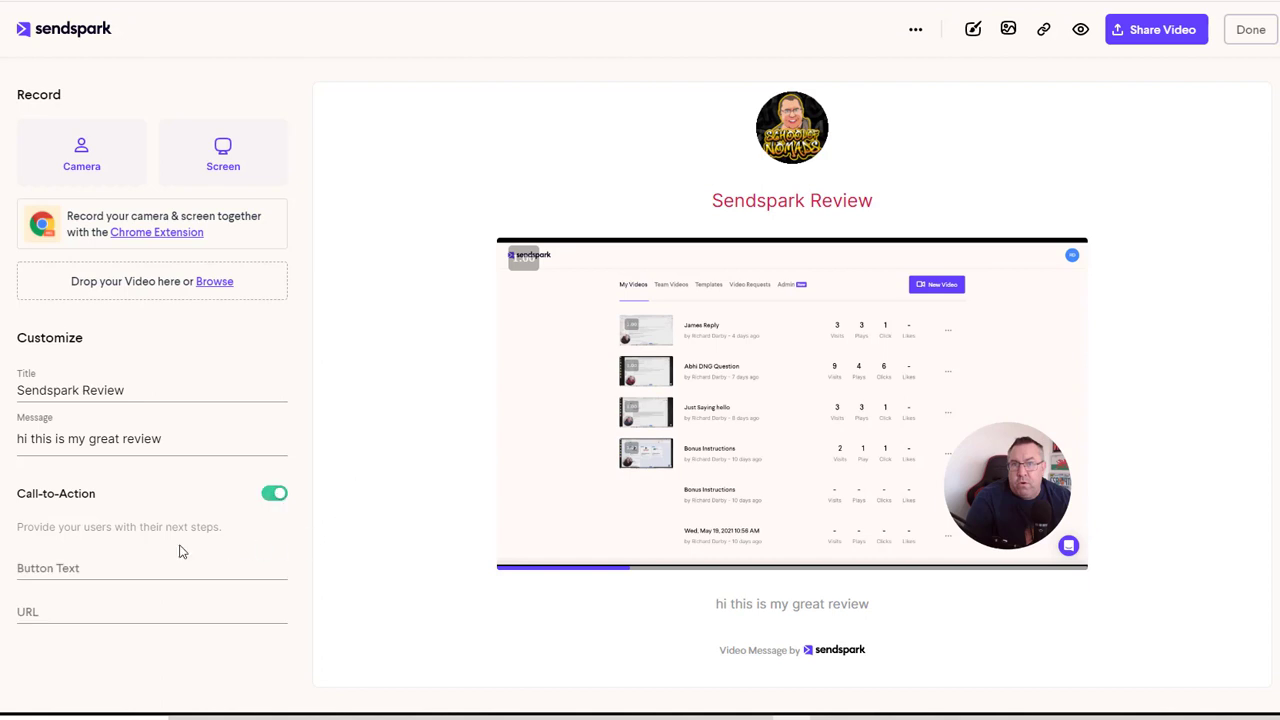
pyautogui.click(144, 560)
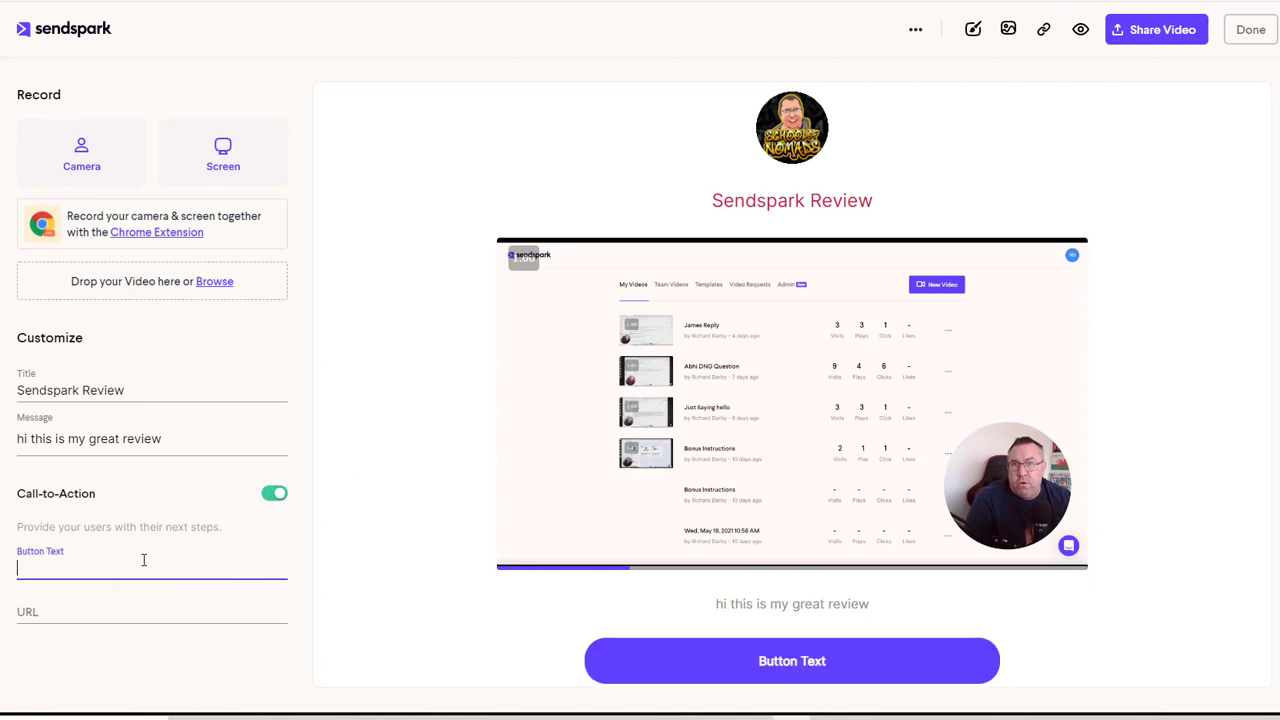
pyautogui.write('click here for the ')
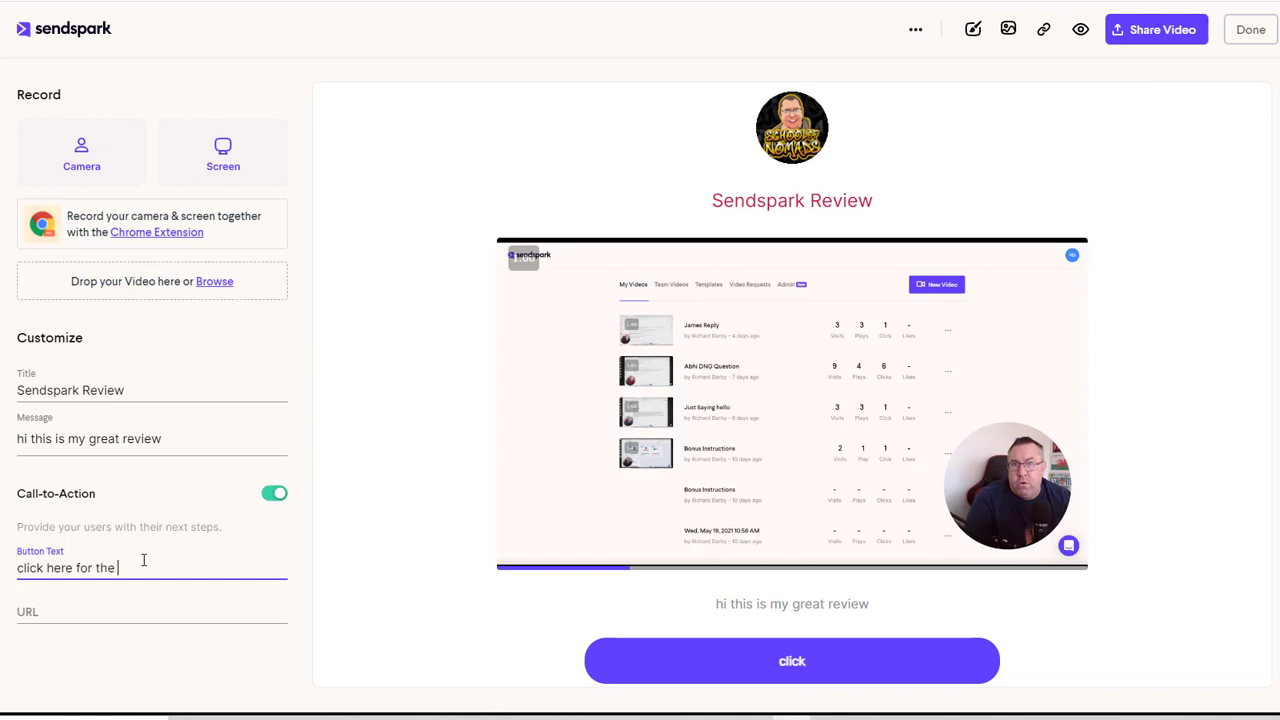
pyautogui.write('link')
pyautogui.click(103, 611)
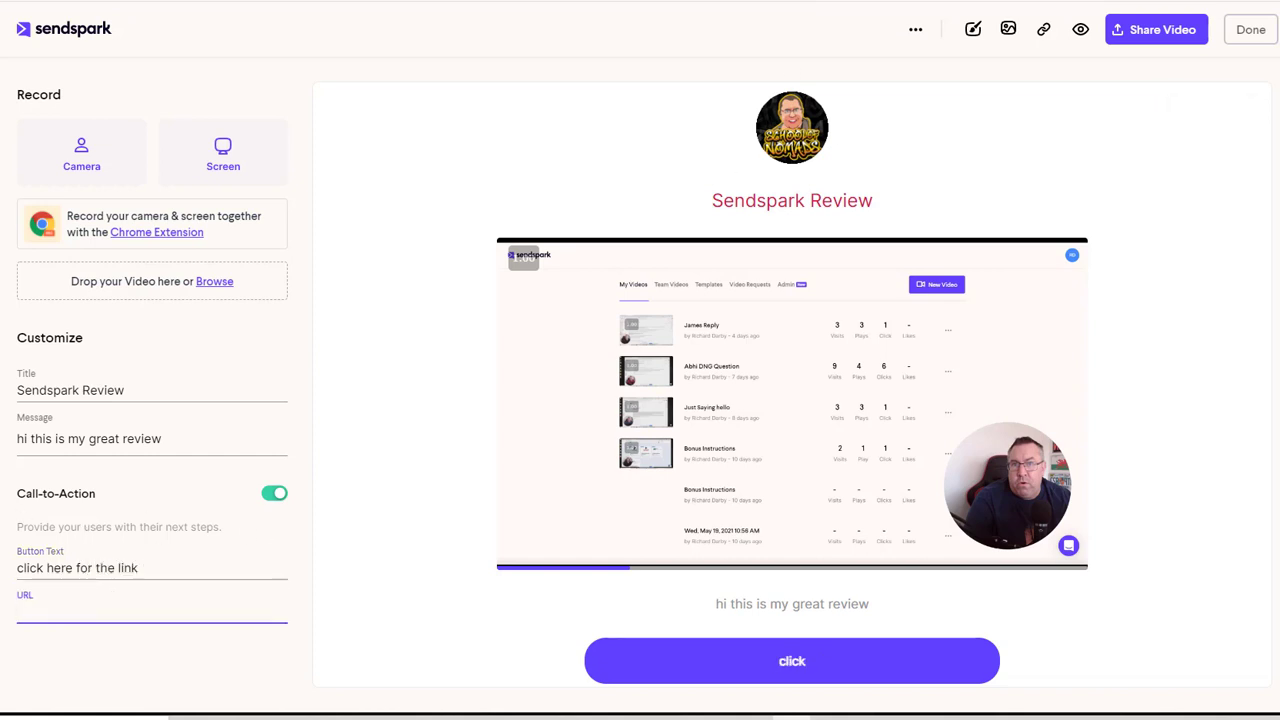
pyautogui.hotkey('ctrl', 'Tab')
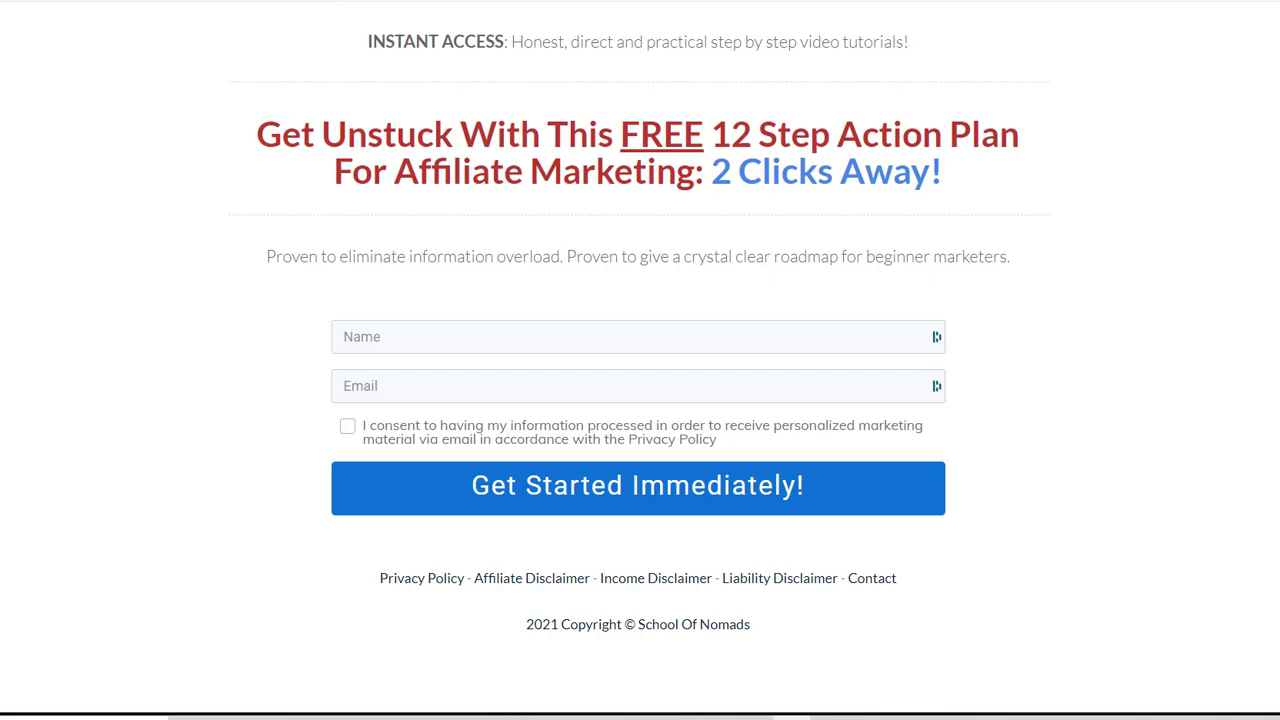
pyautogui.rightClick(110, 2)
pyautogui.click(110, 63)
pyautogui.hotkey('ctrl', 'Tab')
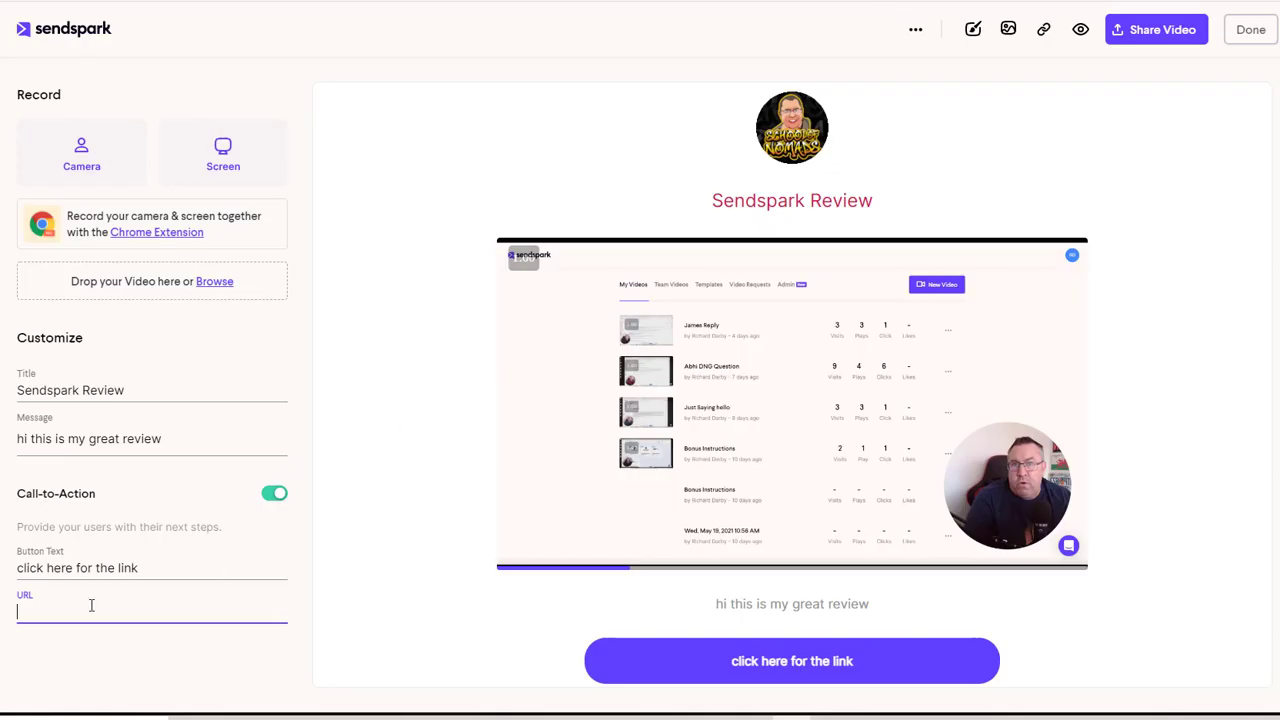
pyautogui.click(128, 469)
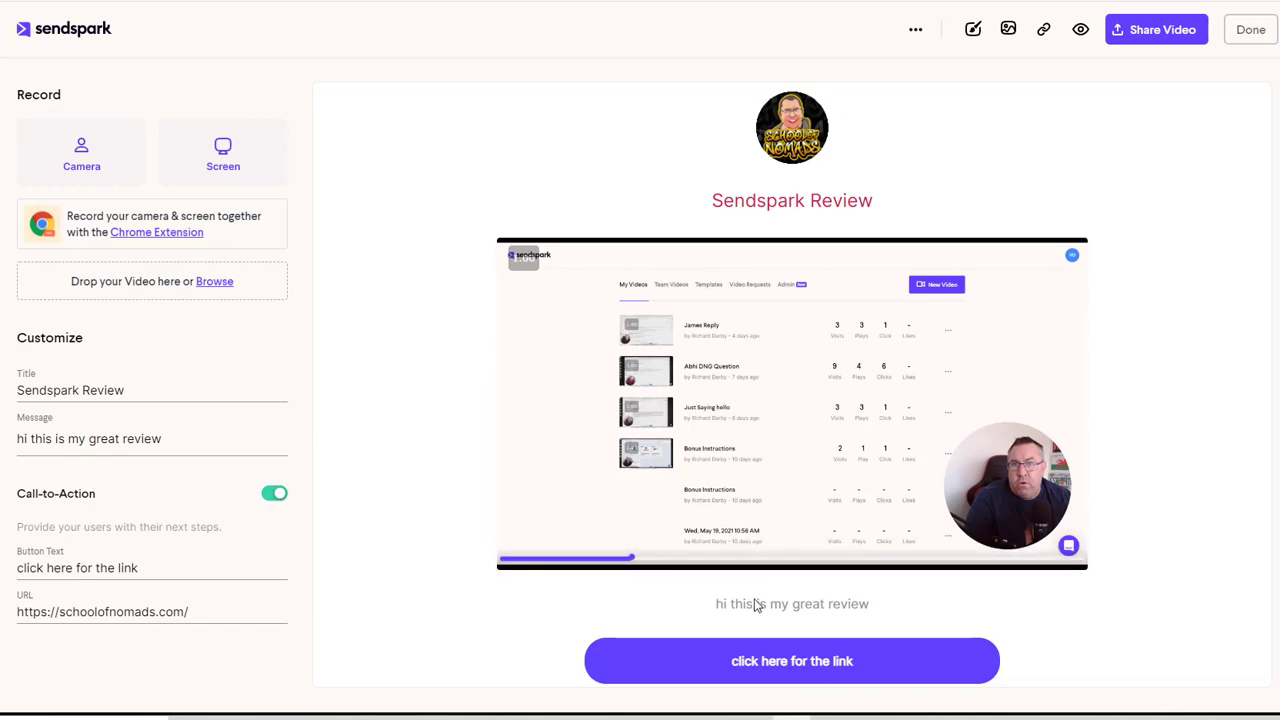
pyautogui.click(777, 664)
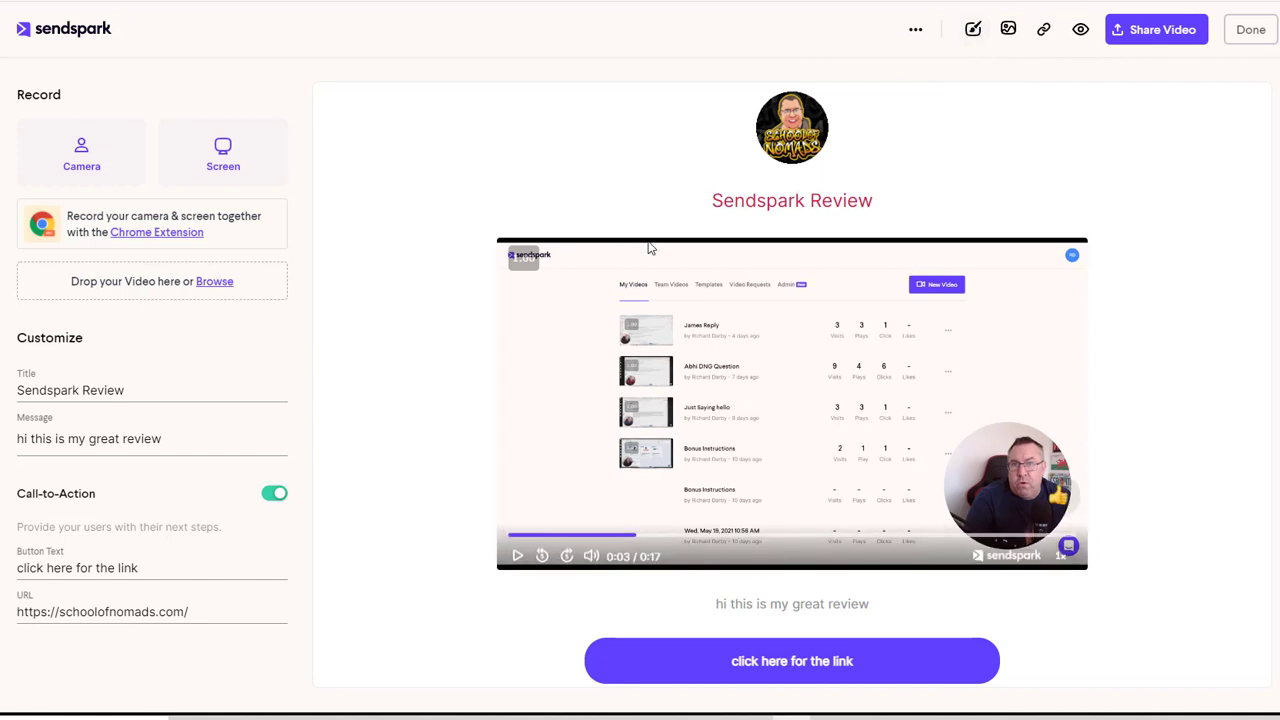
# Add the thumbnail caption 'review' in purple #2504C6 and save the thumbnail
pyautogui.click(973, 29)
pyautogui.click(546, 453)
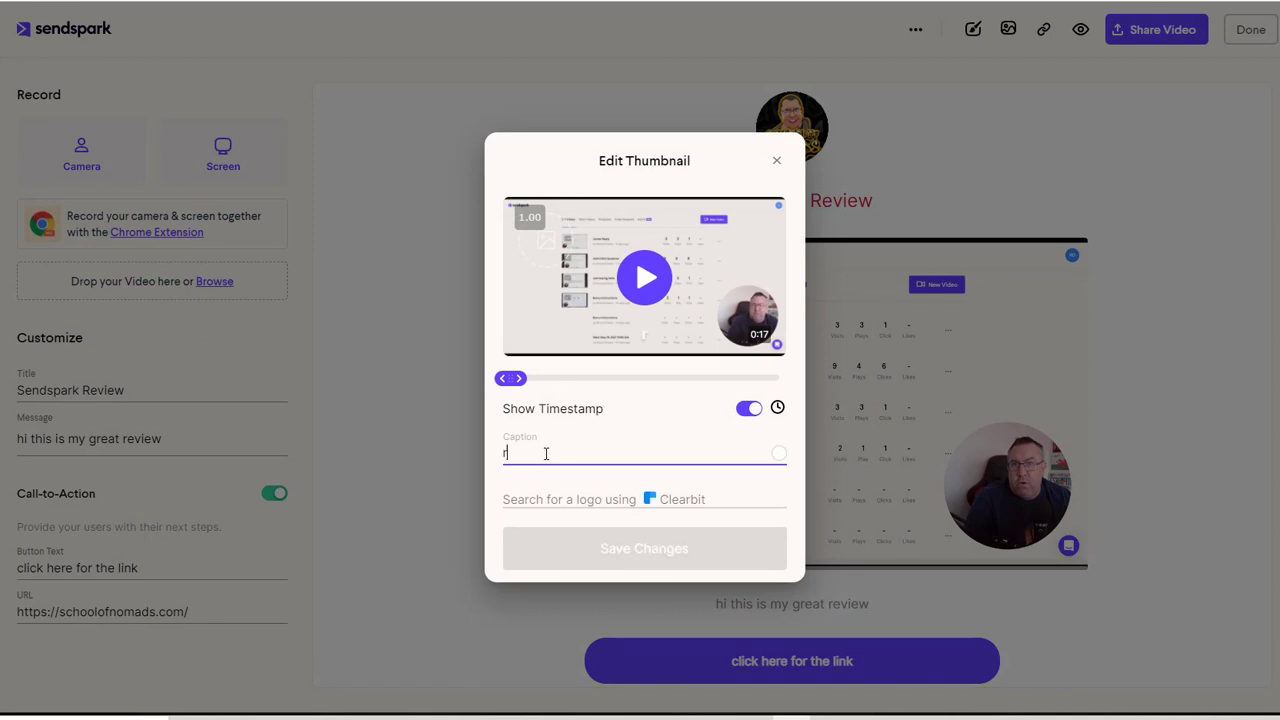
pyautogui.write('review')
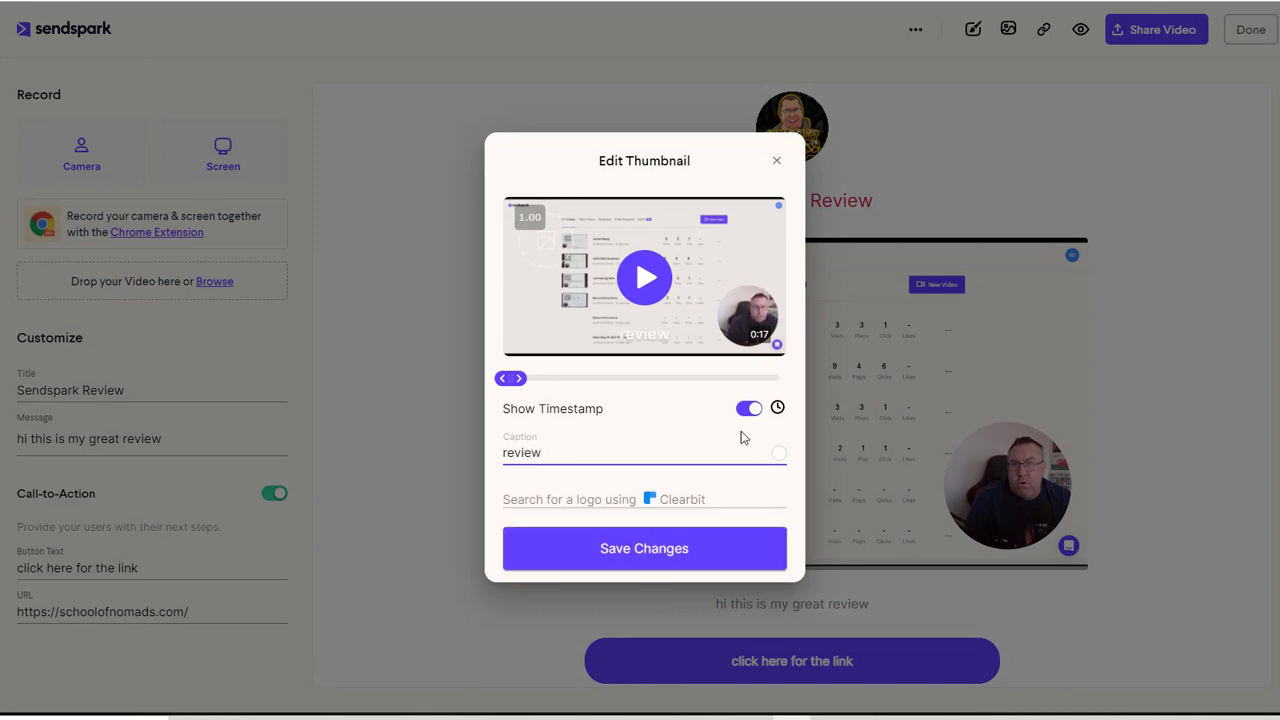
pyautogui.click(779, 453)
pyautogui.moveTo(739, 352); pyautogui.dragTo(776, 297)
pyautogui.click(630, 354)
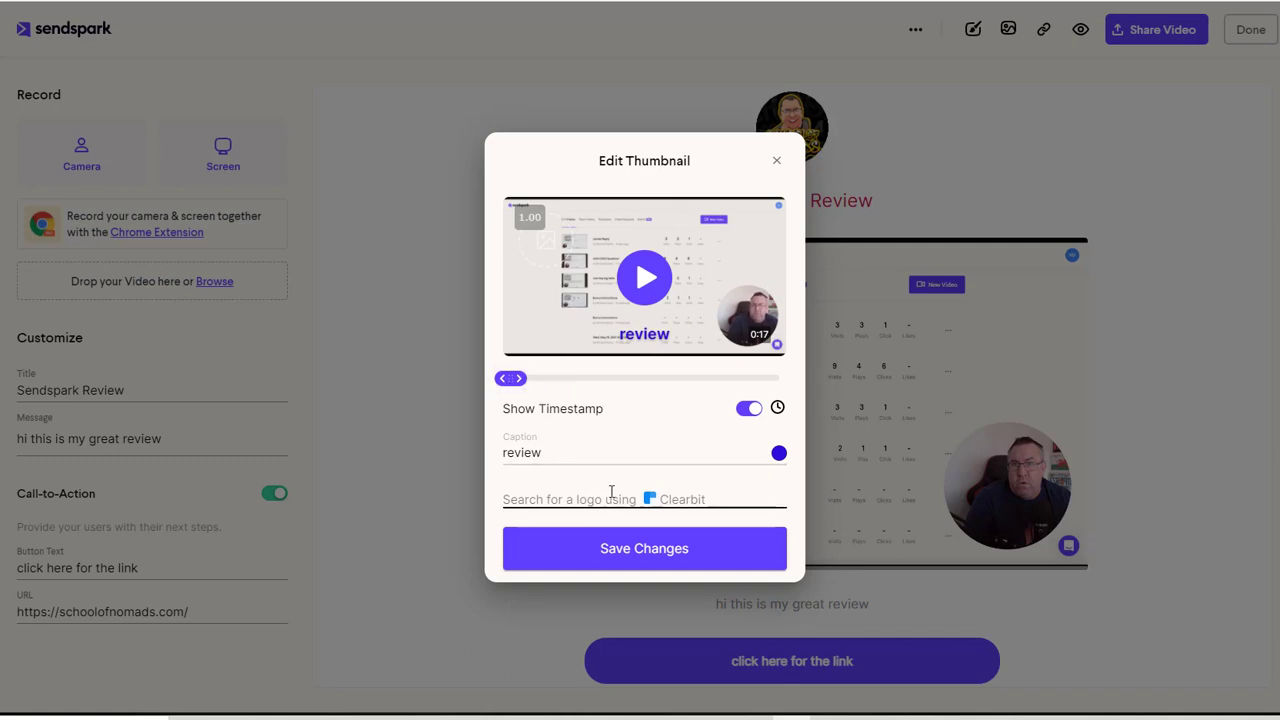
pyautogui.click(574, 497)
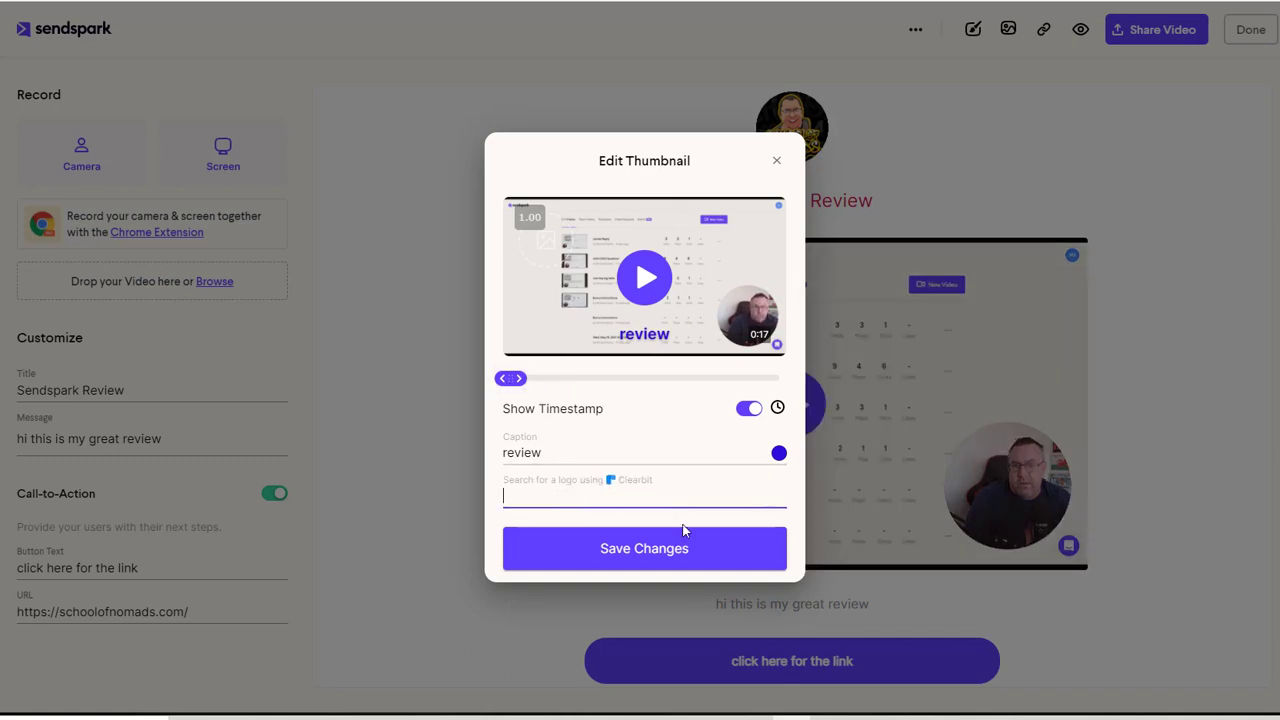
pyautogui.click(686, 557)
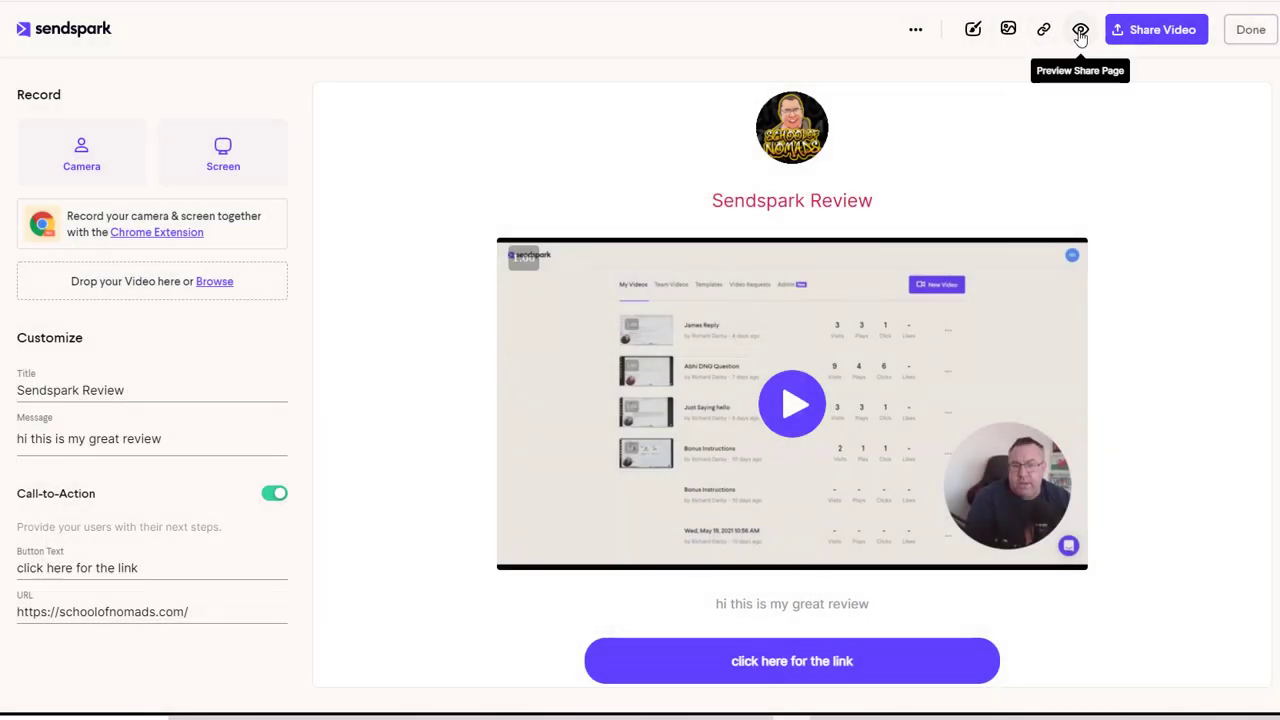
# Preview the share page, test the copied share link in a new tab, then copy the video preview for email
pyautogui.click(1080, 32)
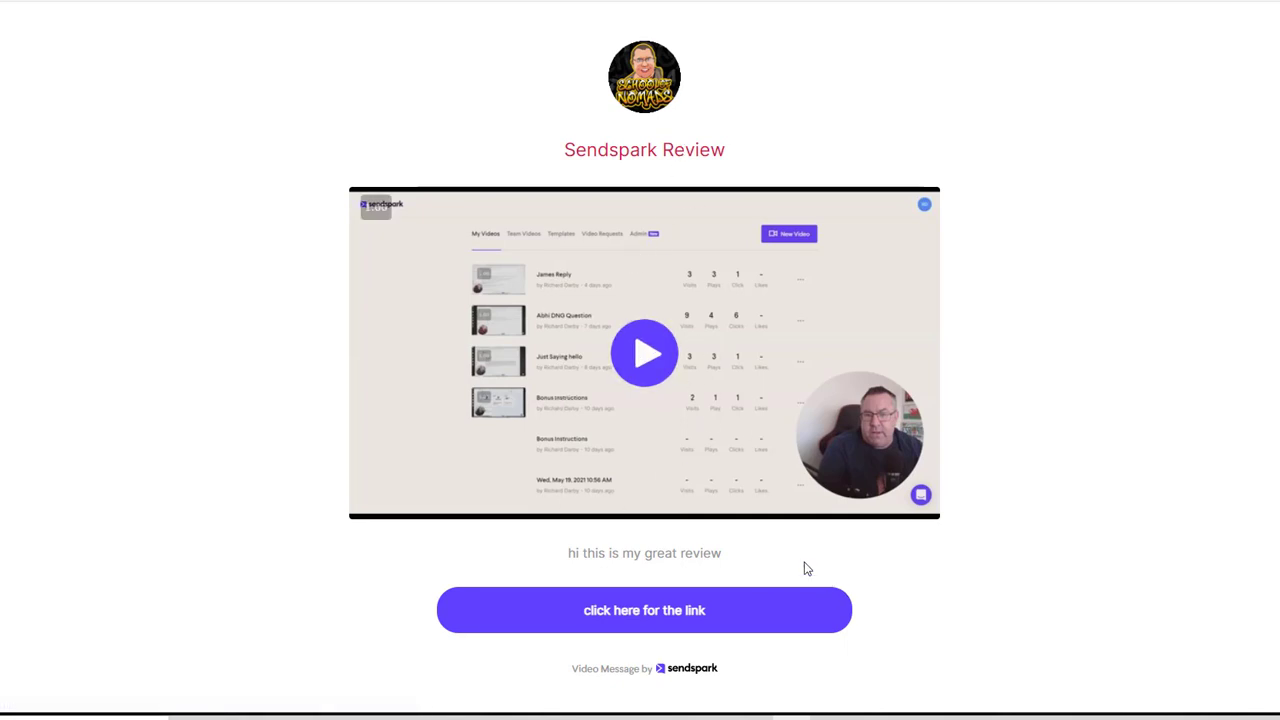
pyautogui.press('Escape')
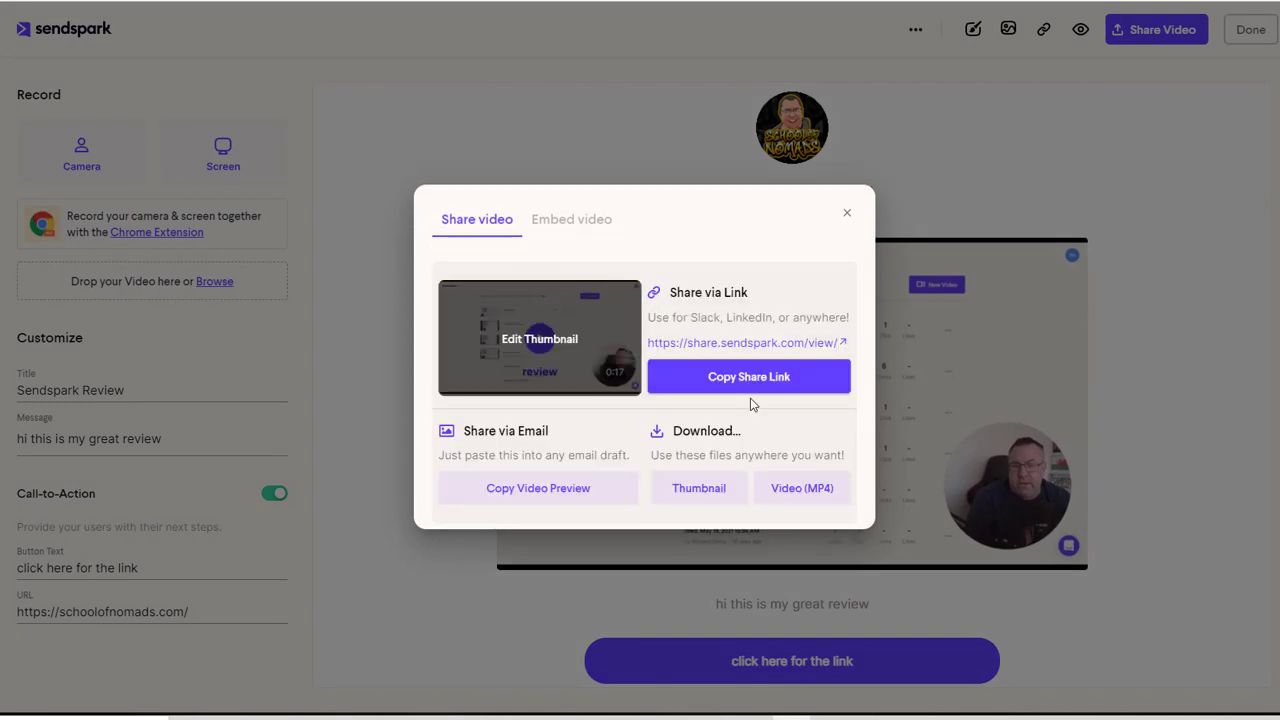
pyautogui.click(745, 396)
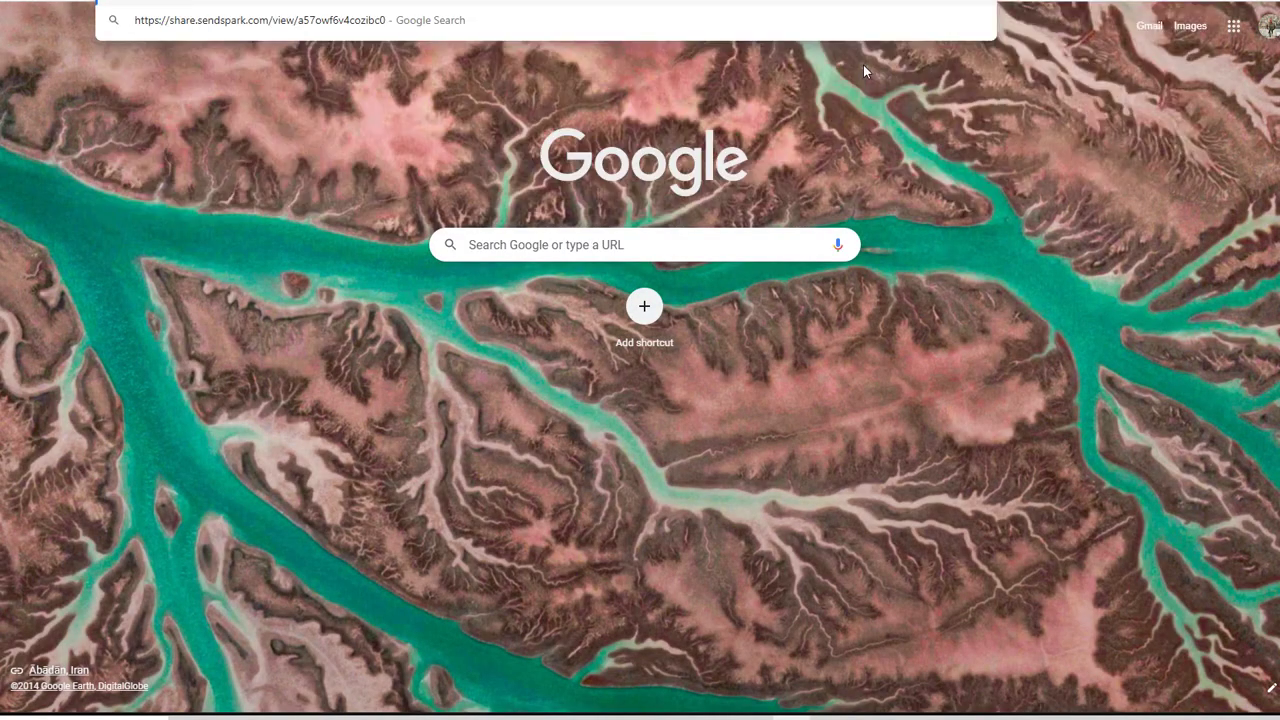
pyautogui.press('Return')
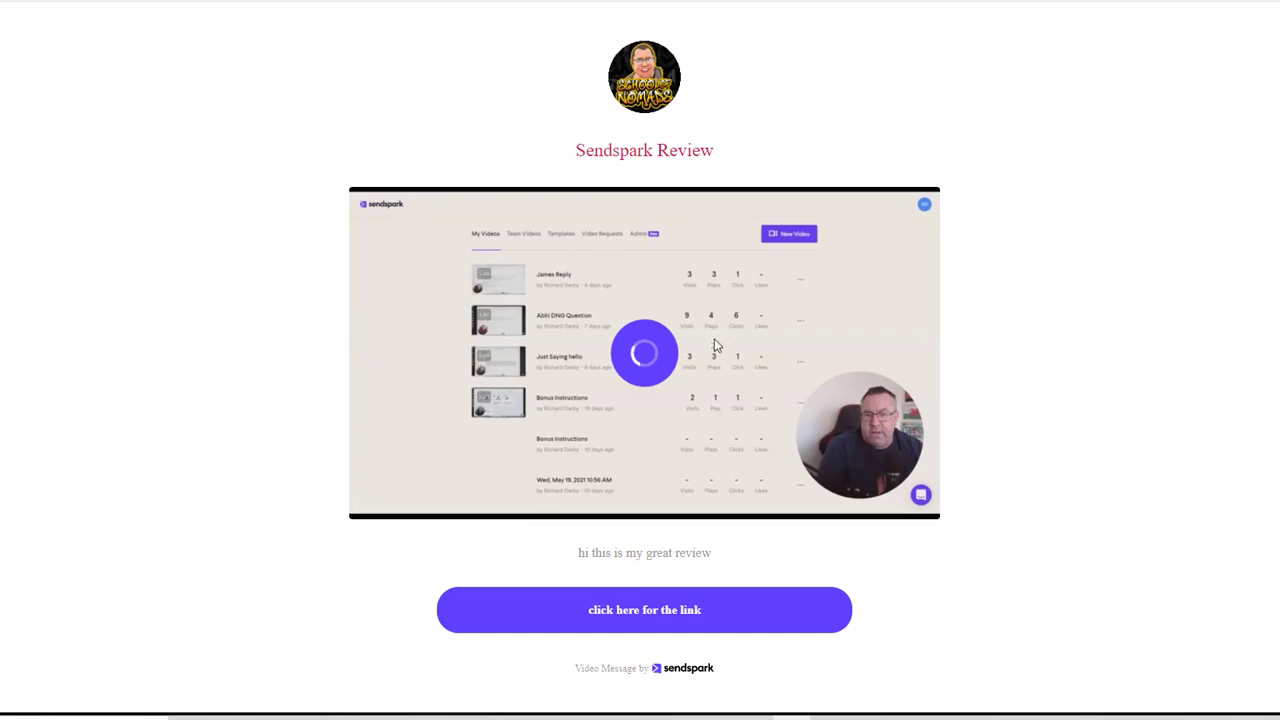
pyautogui.hotkey('ctrl', 'w')
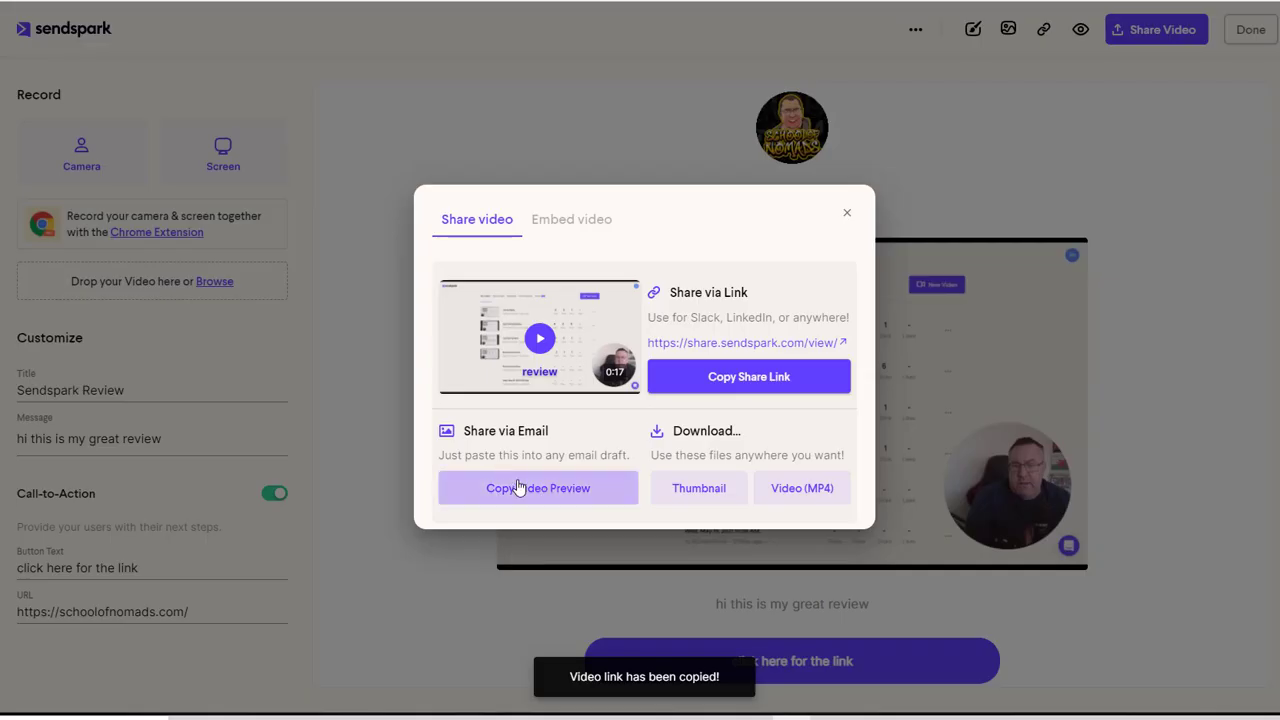
pyautogui.tripleClick(545, 432)
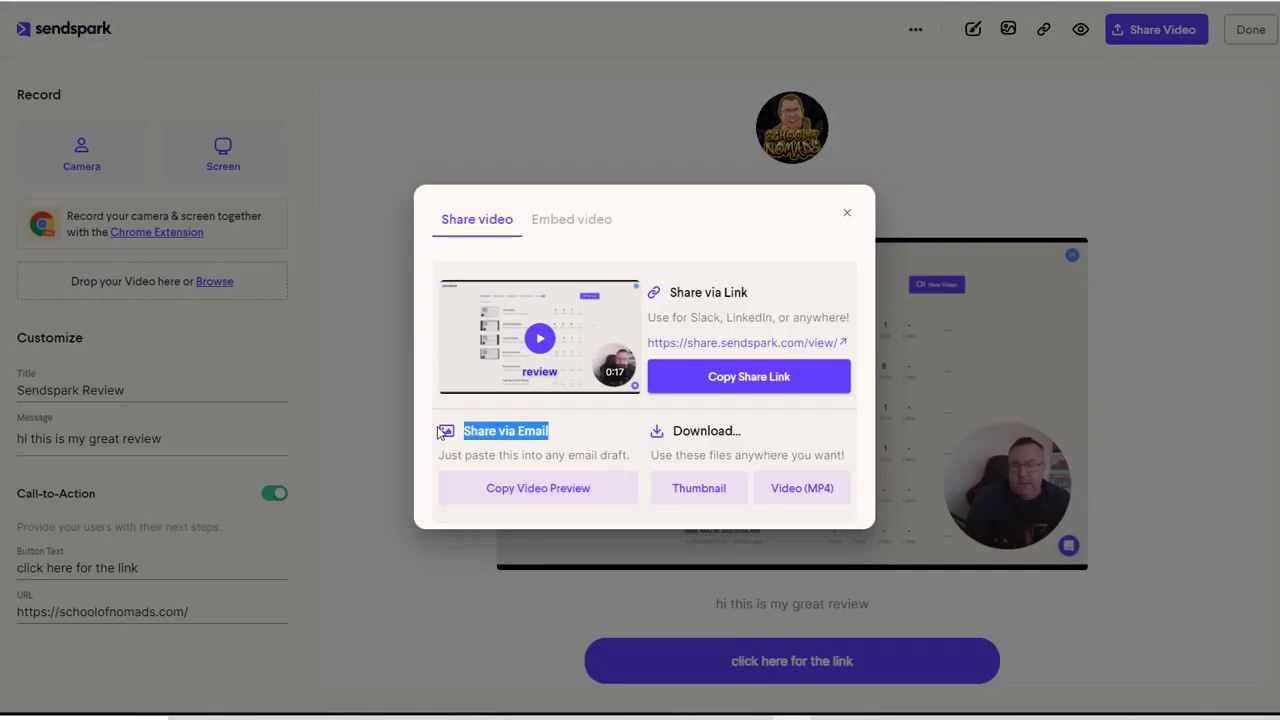
pyautogui.click(525, 490)
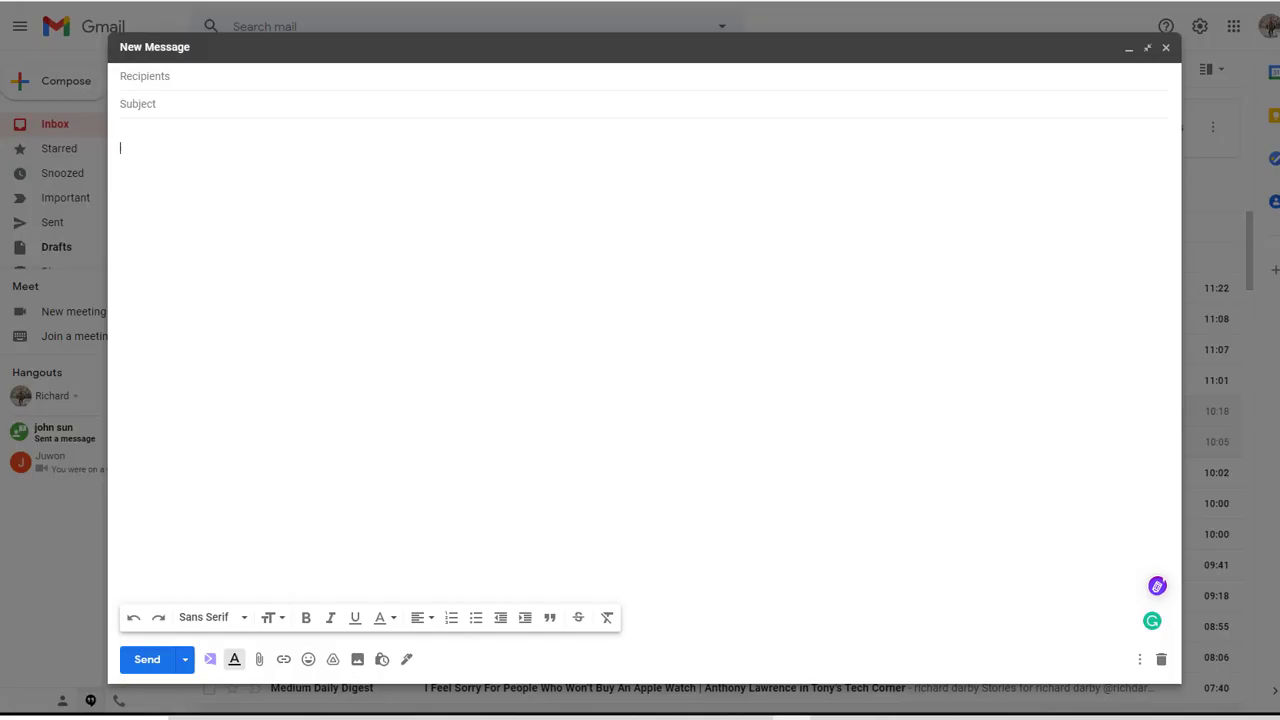
# Paste the video preview with its Watch Video link into the Gmail message body
pyautogui.rightClick(210, 142)
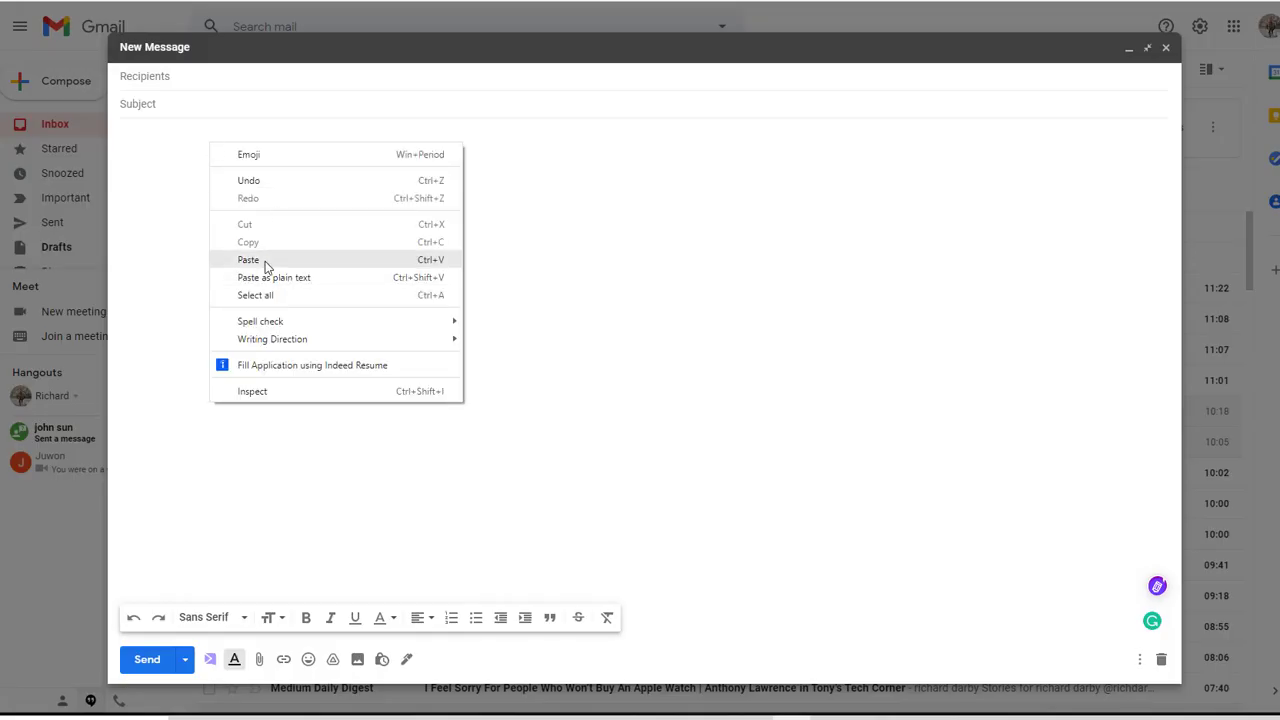
pyautogui.click(270, 258)
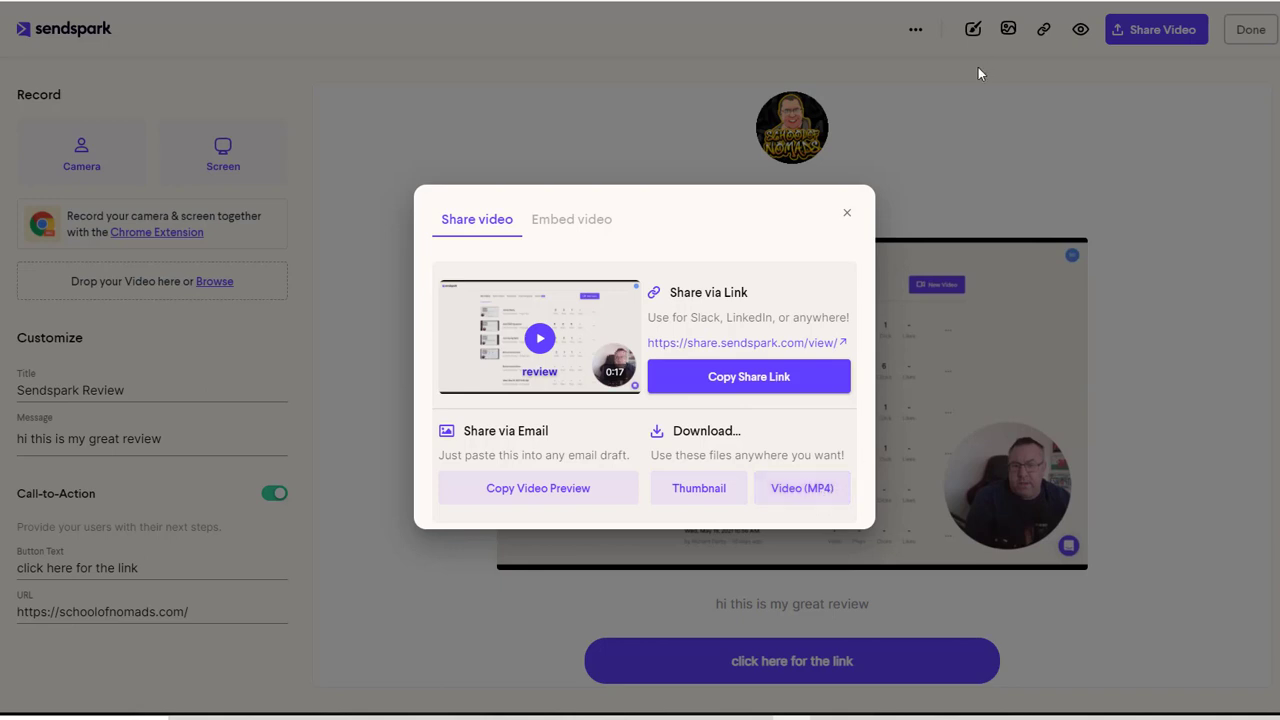
# View the Embed video options for the website, then dismiss the sharing dialog
pyautogui.click(571, 219)
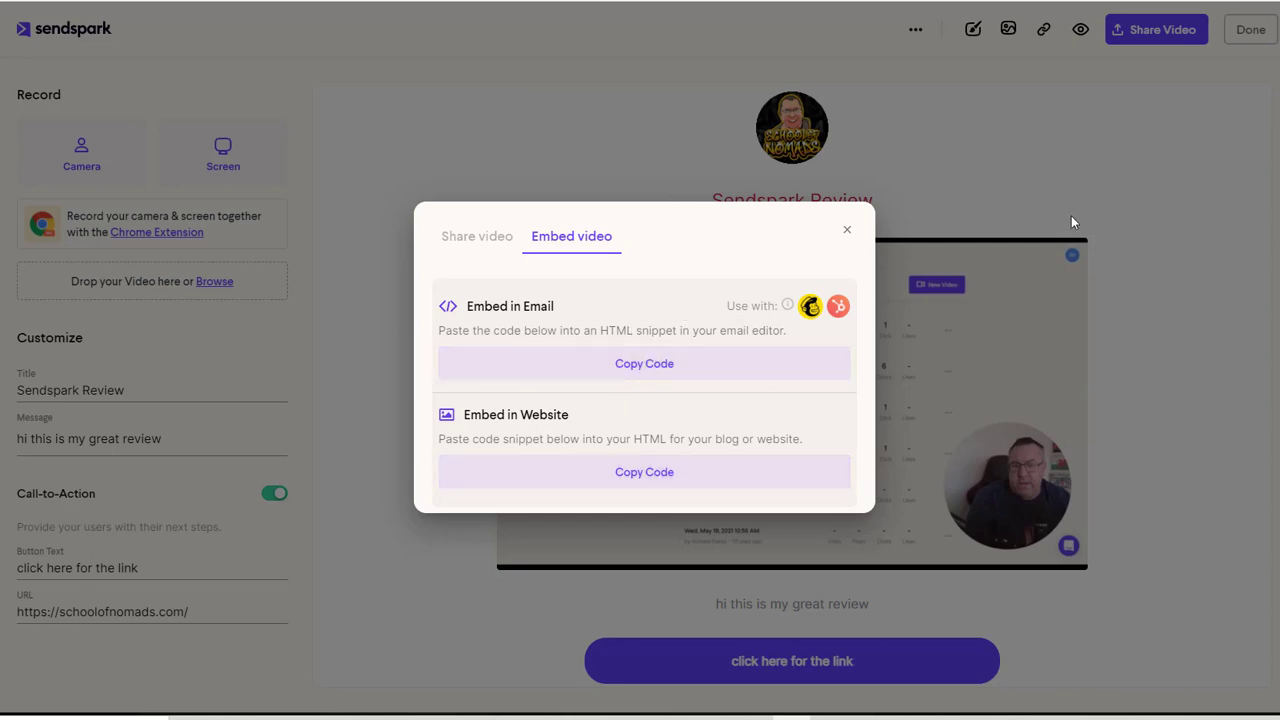
pyautogui.click(1055, 236)
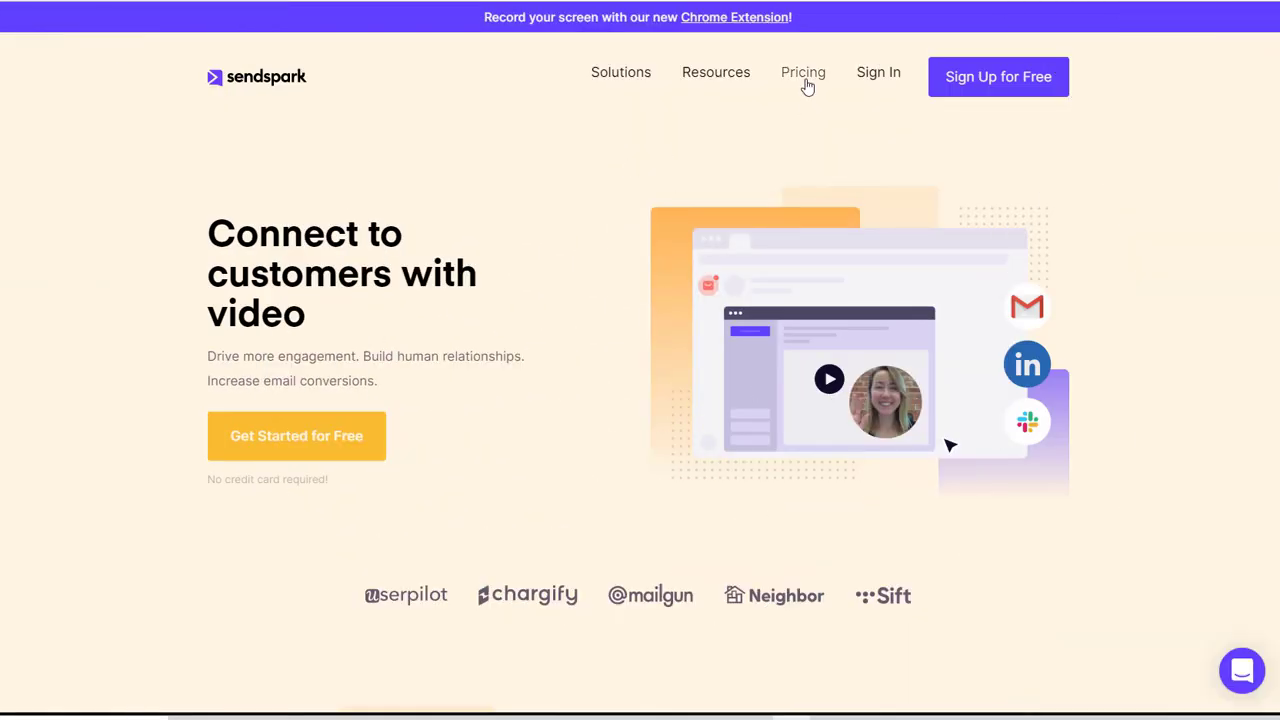
# Go to the Pricing page and highlight the Pro plan's calls-to-action feature
pyautogui.click(805, 76)
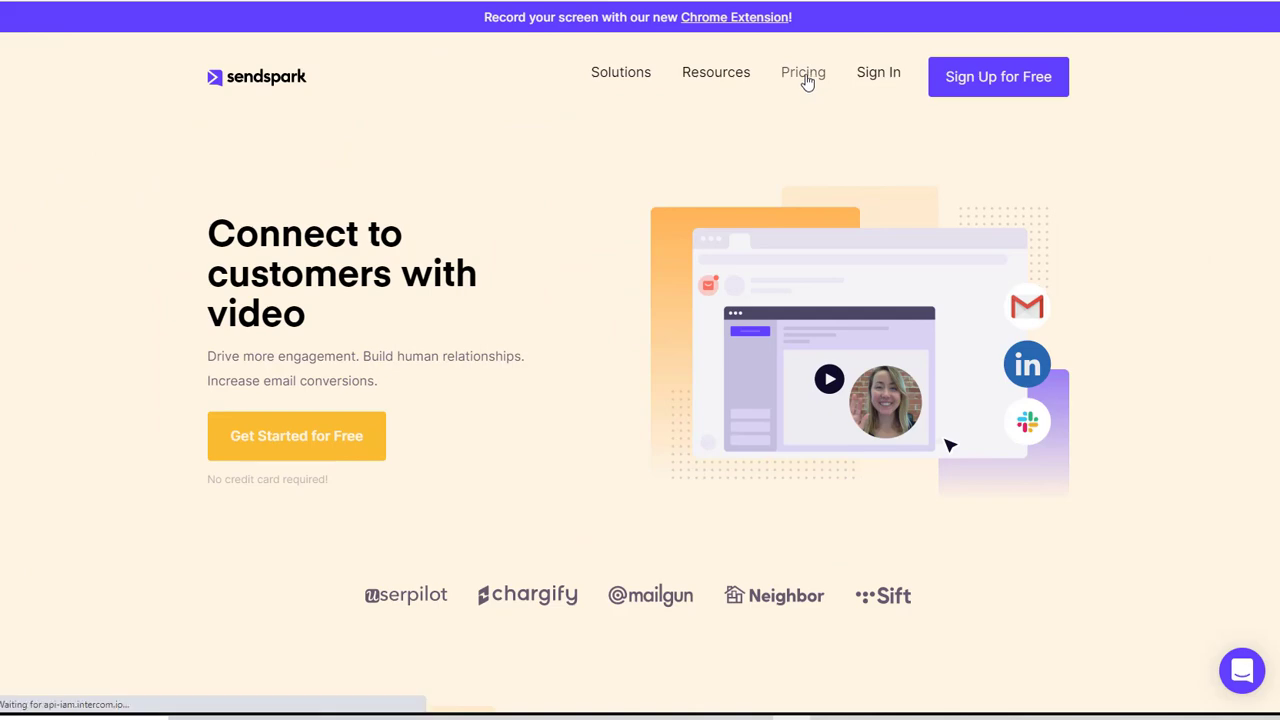
pyautogui.scroll(-4, 1061, 310)
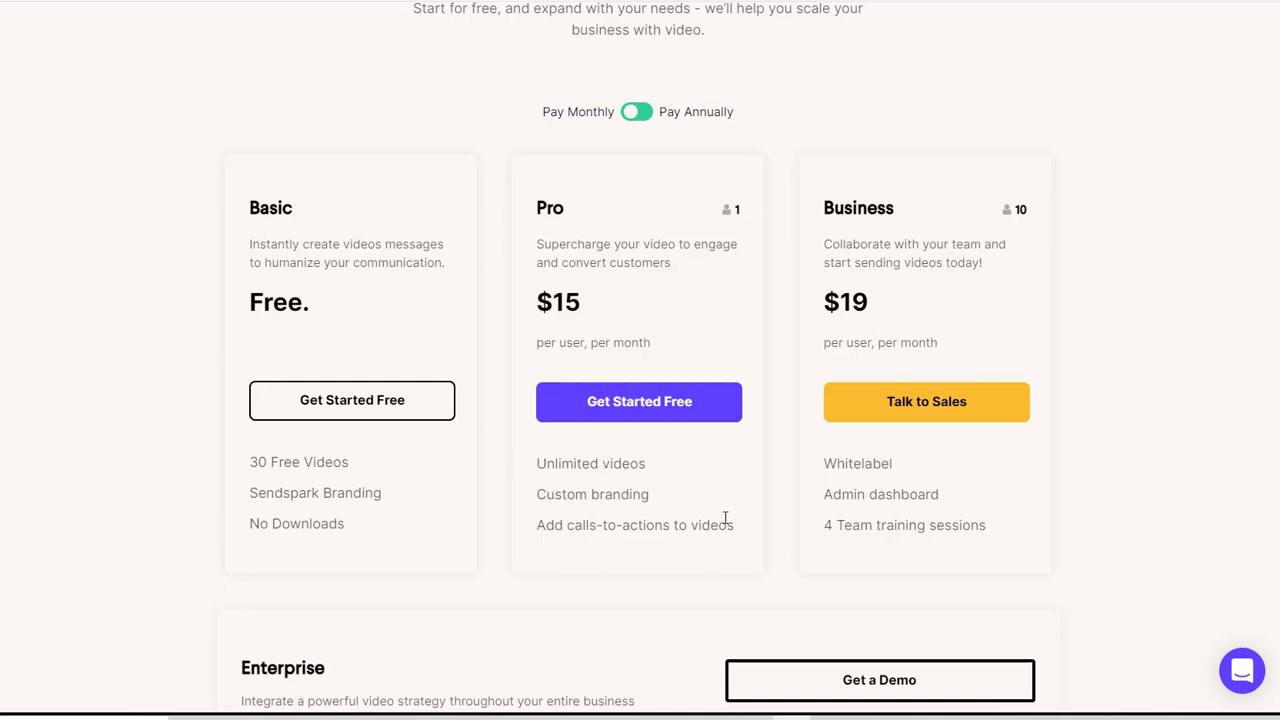
pyautogui.moveTo(740, 531); pyautogui.dragTo(536, 452)
pyautogui.click(1052, 226)
# Highlight the Business plan's Whitelabel and Admin dashboard features and the Pro plan's $15 price
pyautogui.scroll(-3, 996, 301)
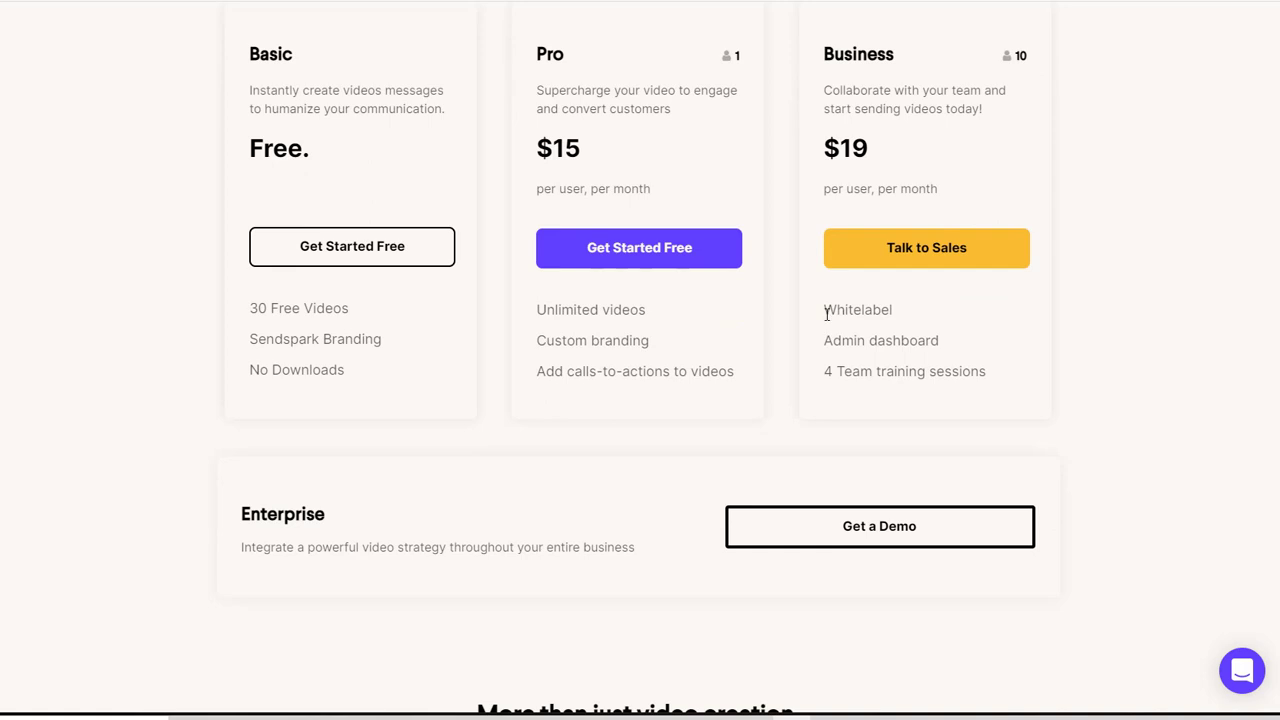
pyautogui.moveTo(826, 314); pyautogui.dragTo(948, 316)
pyautogui.moveTo(828, 342); pyautogui.dragTo(1008, 383)
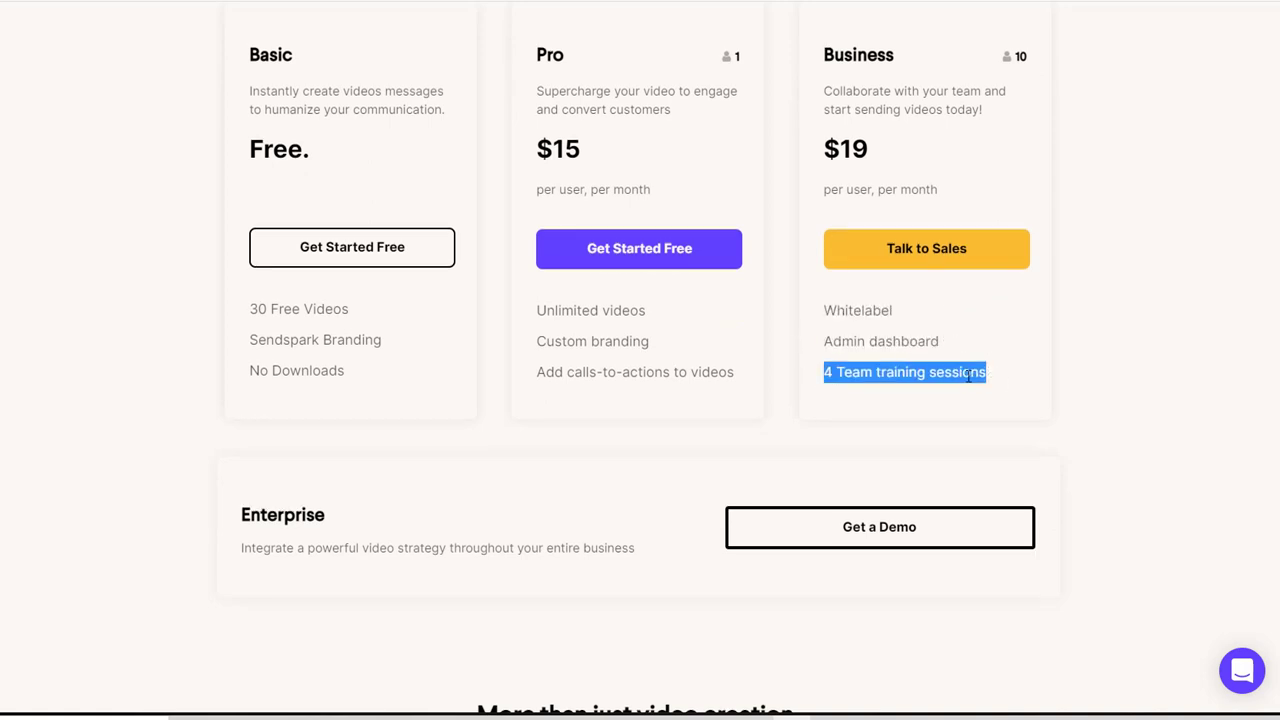
pyautogui.scroll(4, 1003, 268)
pyautogui.scroll(-3, 766, 266)
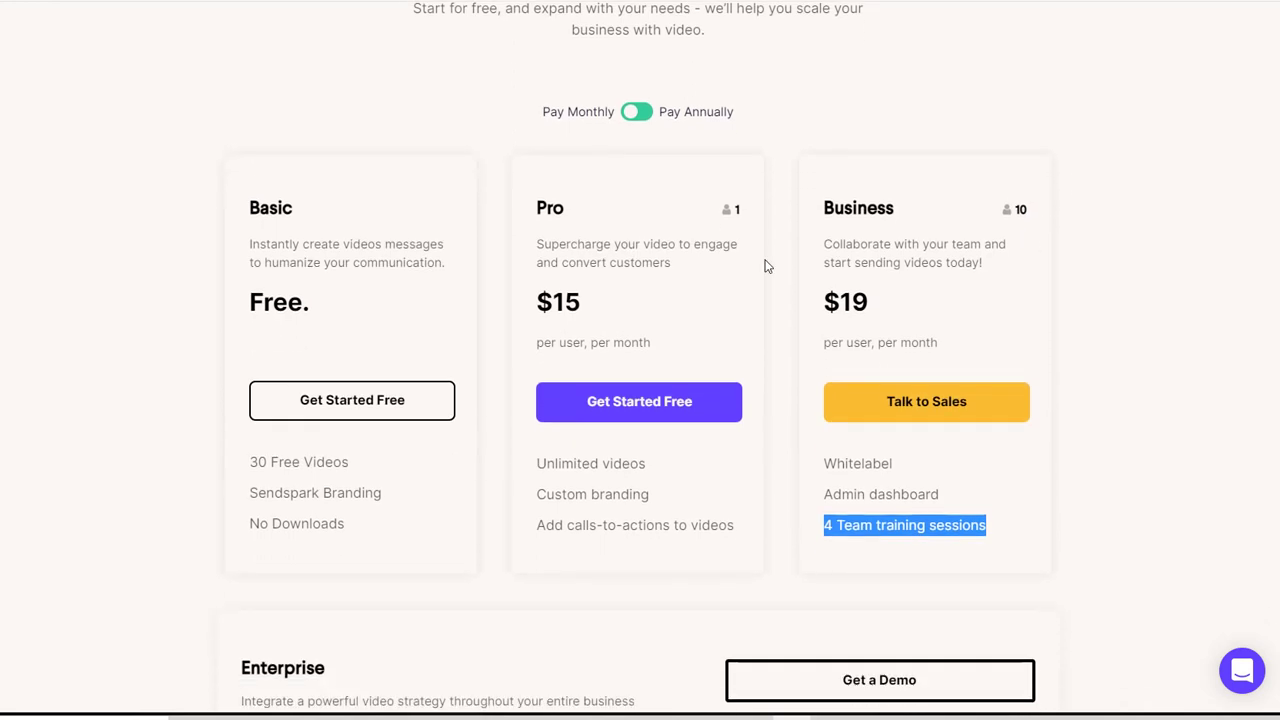
pyautogui.moveTo(766, 266); pyautogui.dragTo(503, 224)
pyautogui.moveTo(582, 226); pyautogui.dragTo(533, 218)
pyautogui.click(593, 415)
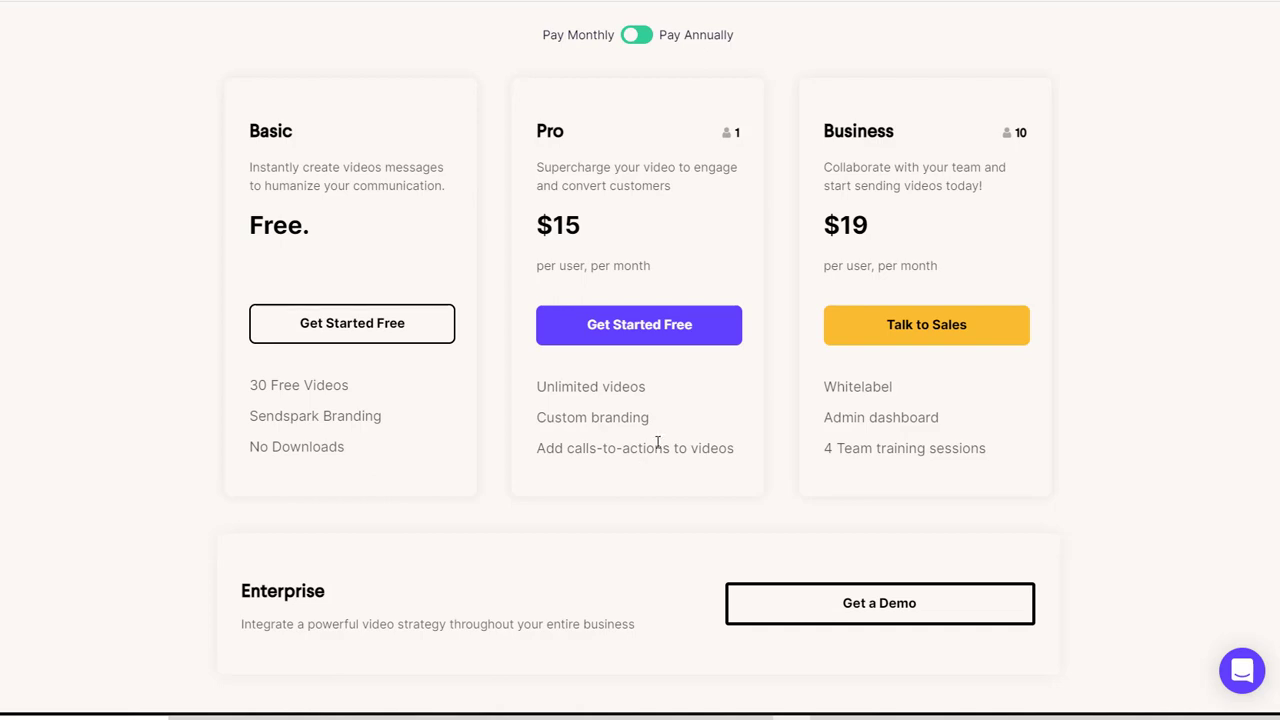
pyautogui.scroll(5, 657, 443)
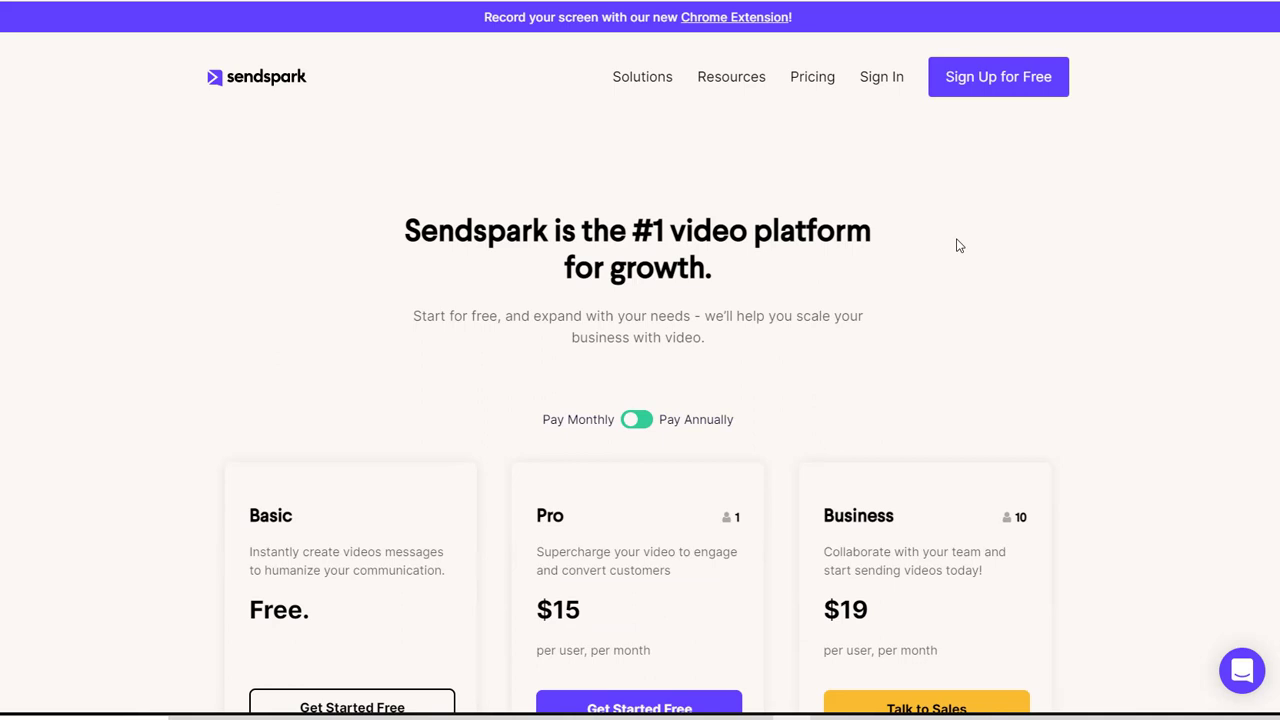